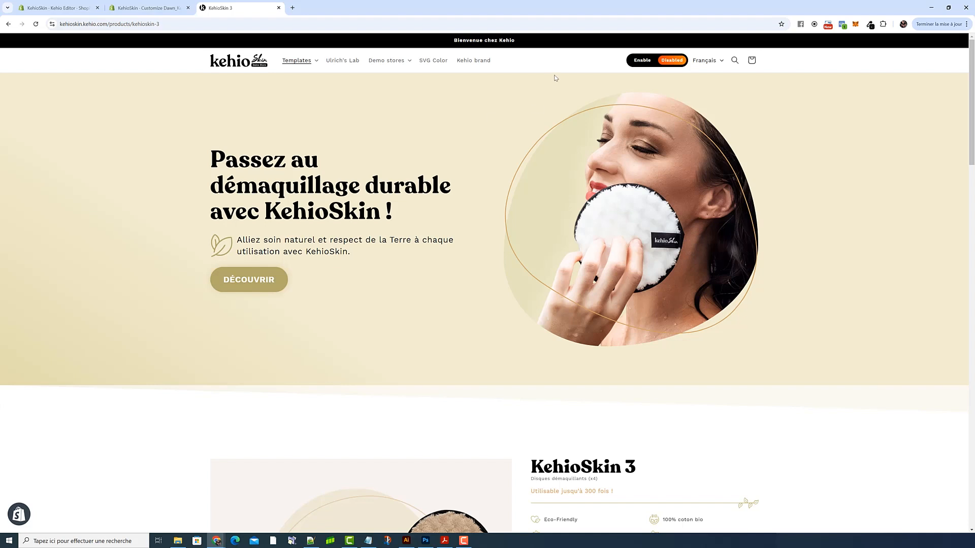
- Enable the download links on the KehioSkin 3 template page and download the top banner's creation file
click(642, 61)
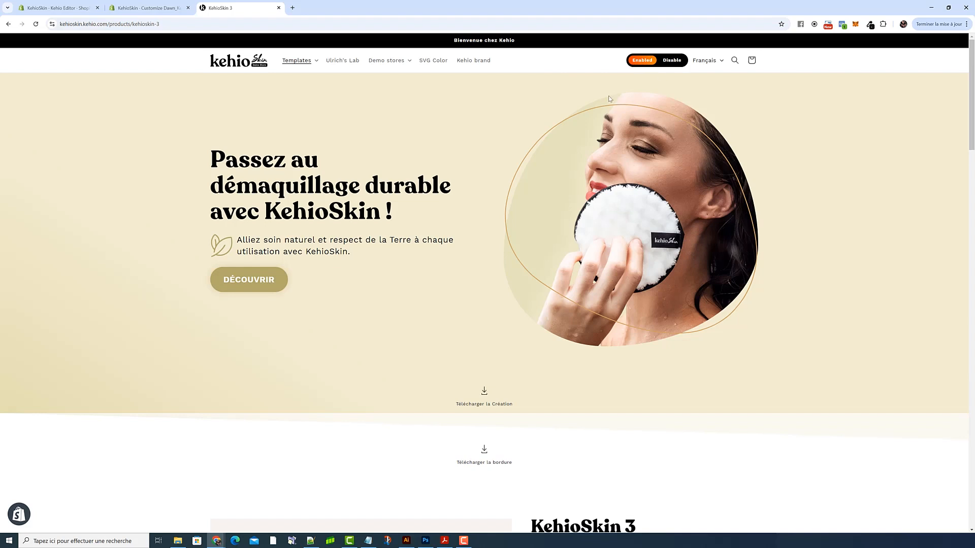
scroll(521, 182, down, 3)
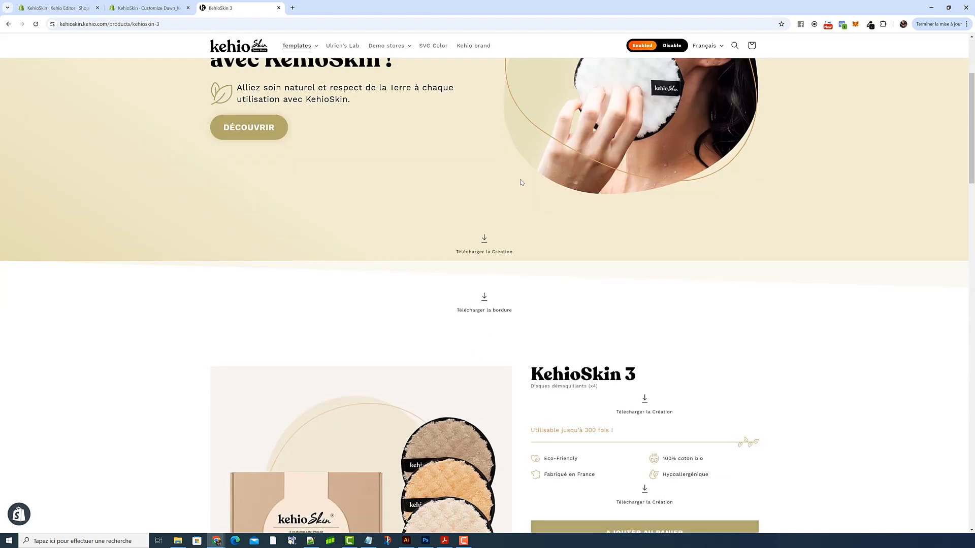
click(487, 251)
scroll(512, 242, up, 3)
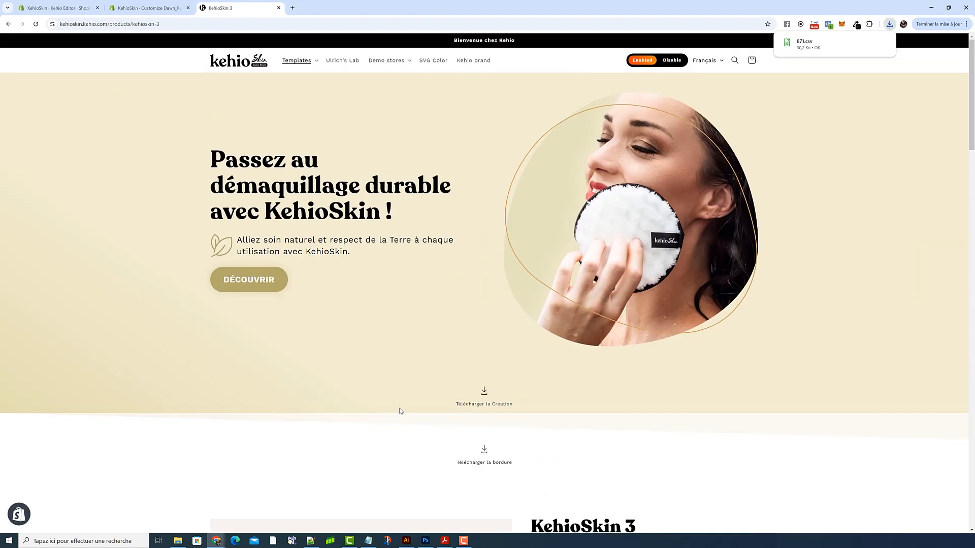
scroll(513, 436, down, 3)
click(486, 311)
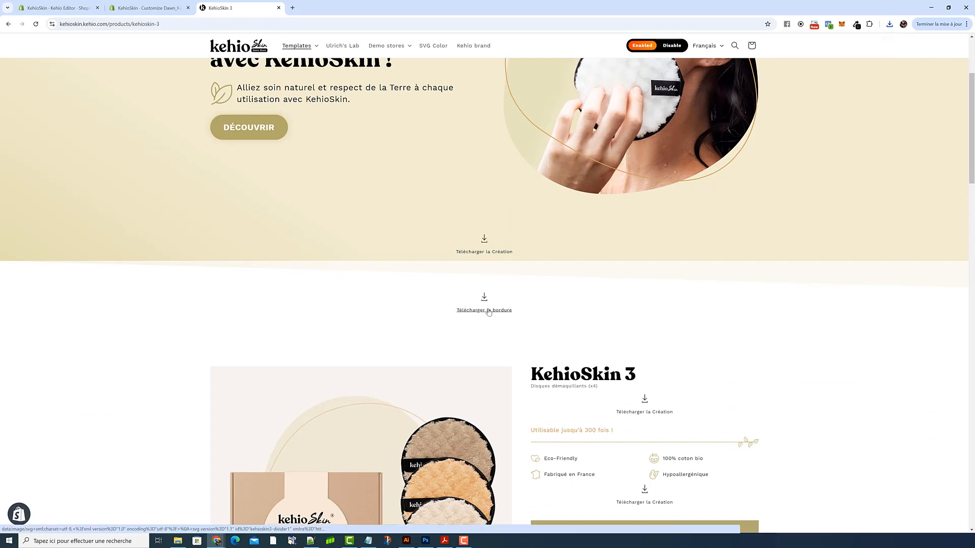
scroll(489, 312, up, 3)
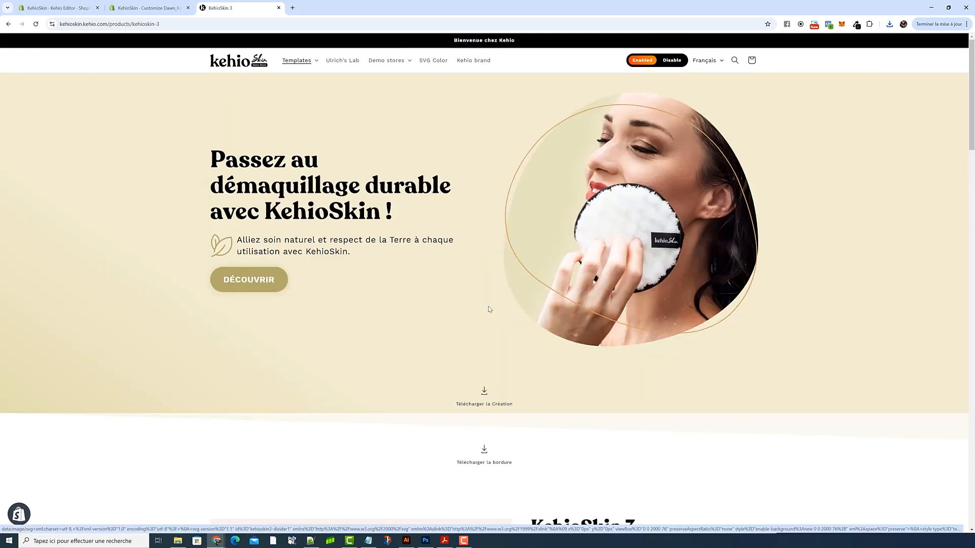
- Switch to Kehio Editor and import the downloaded creation file 871
click(61, 8)
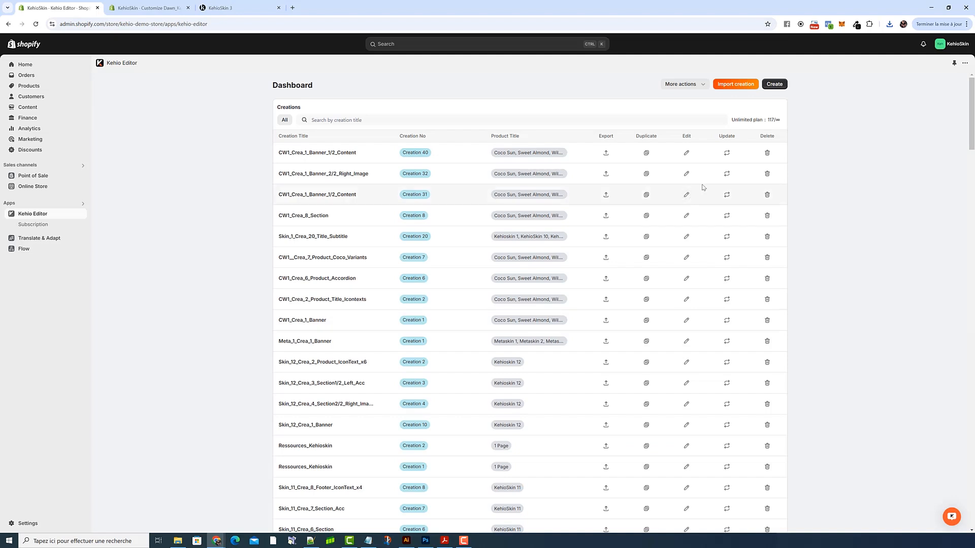
click(729, 92)
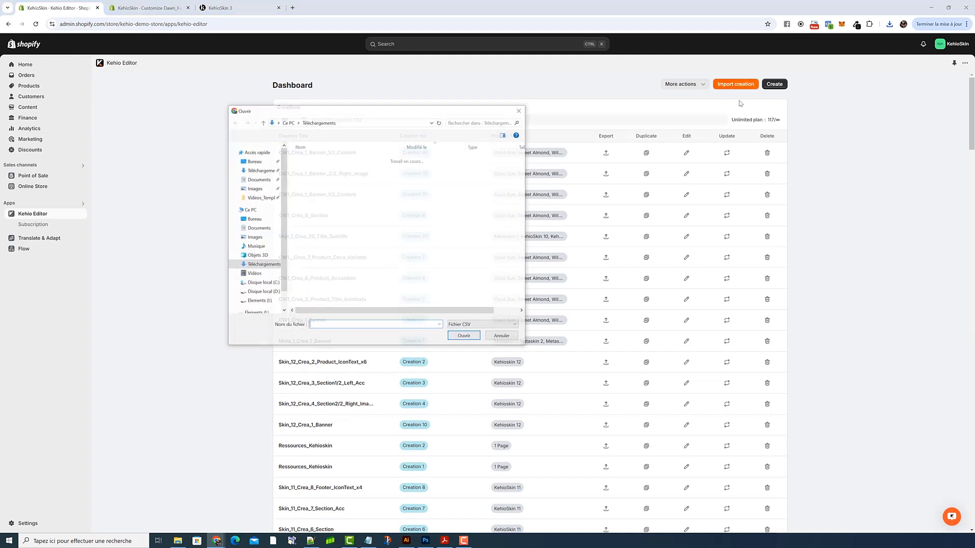
click(315, 171)
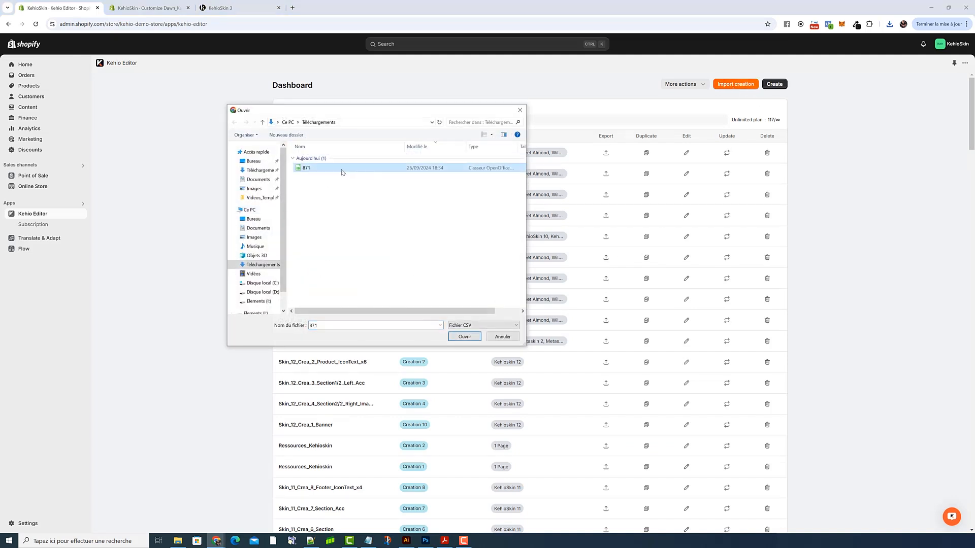
click(452, 337)
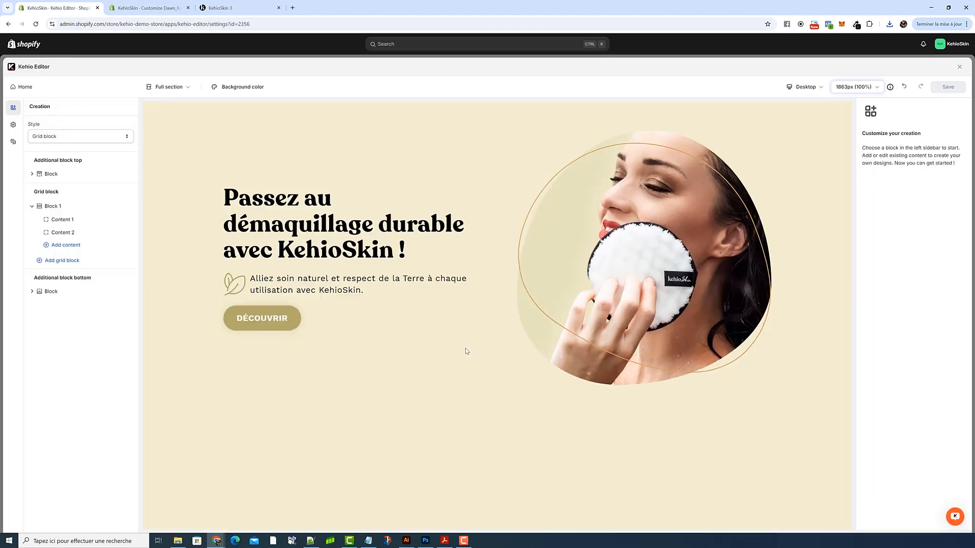
- In the creation's integration settings, title it Skin_3_Crea_18_Banner and assign it the number Creation 18
click(13, 142)
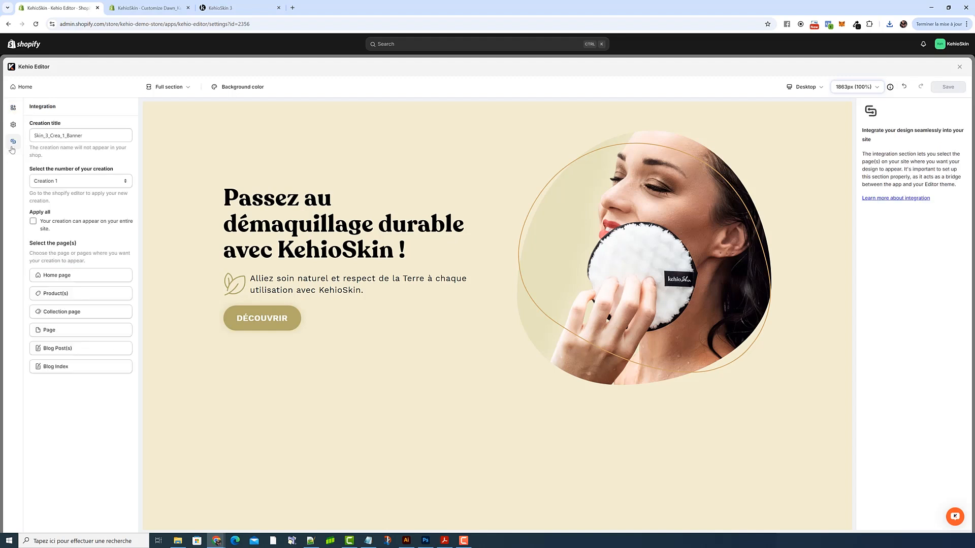
click(65, 136)
text(8)
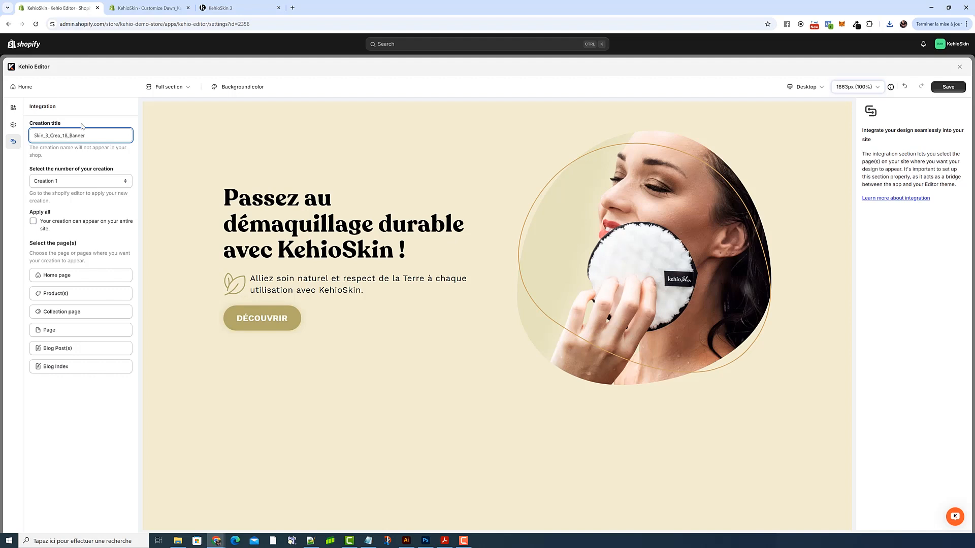
click(82, 182)
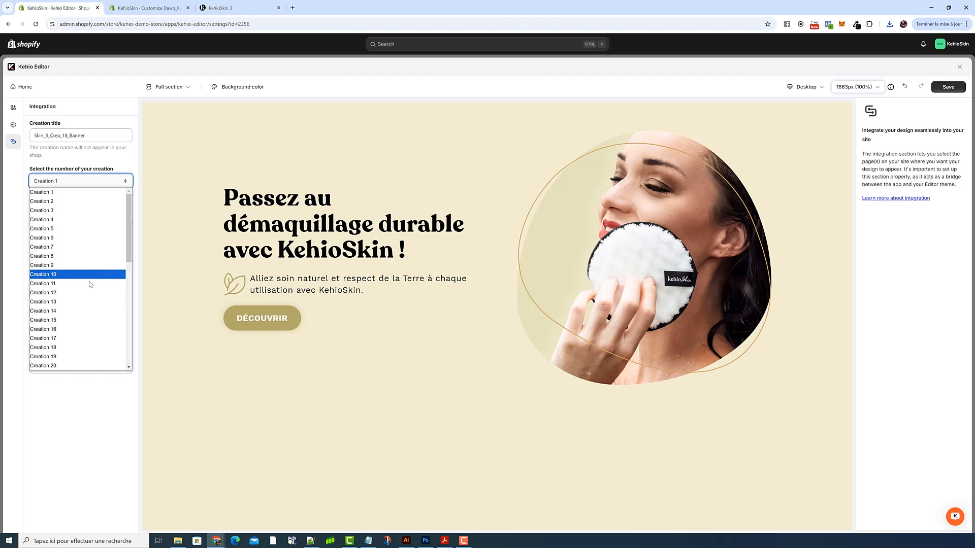
click(85, 348)
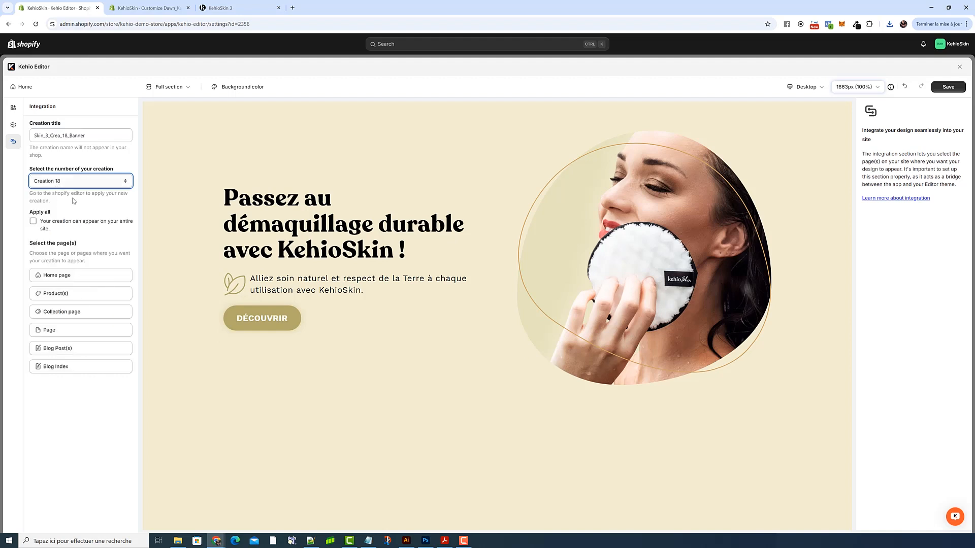
- Assign the banner creation to a product page and save it
click(56, 293)
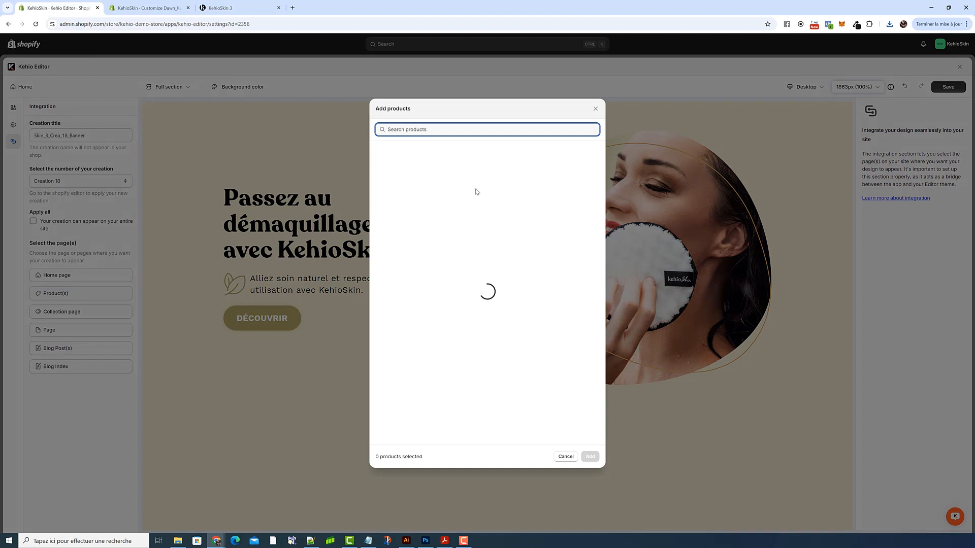
click(457, 282)
click(590, 456)
click(945, 88)
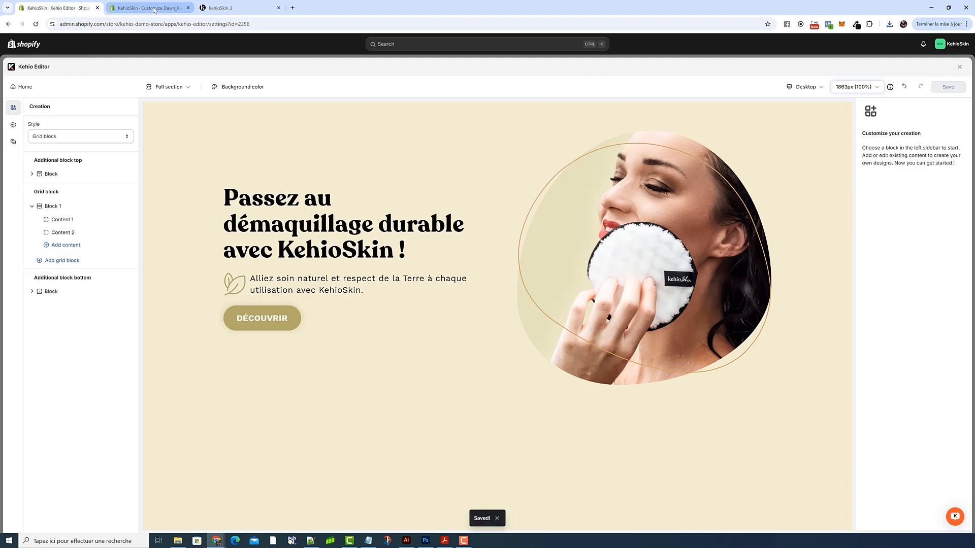
- Switch to the Shopify theme editor, reload the kehioskin3 template and hide the first Apps section containing the existing banner
click(148, 7)
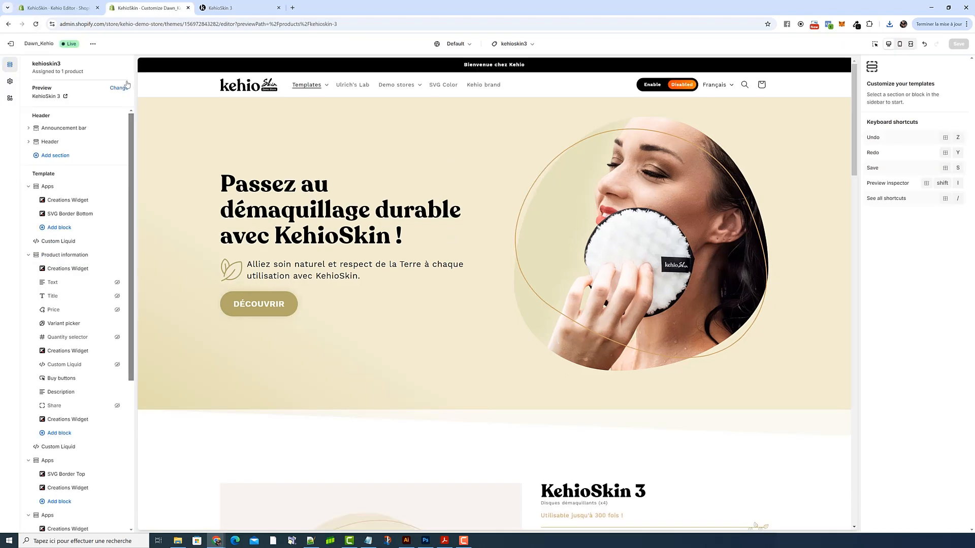
click(36, 24)
click(117, 186)
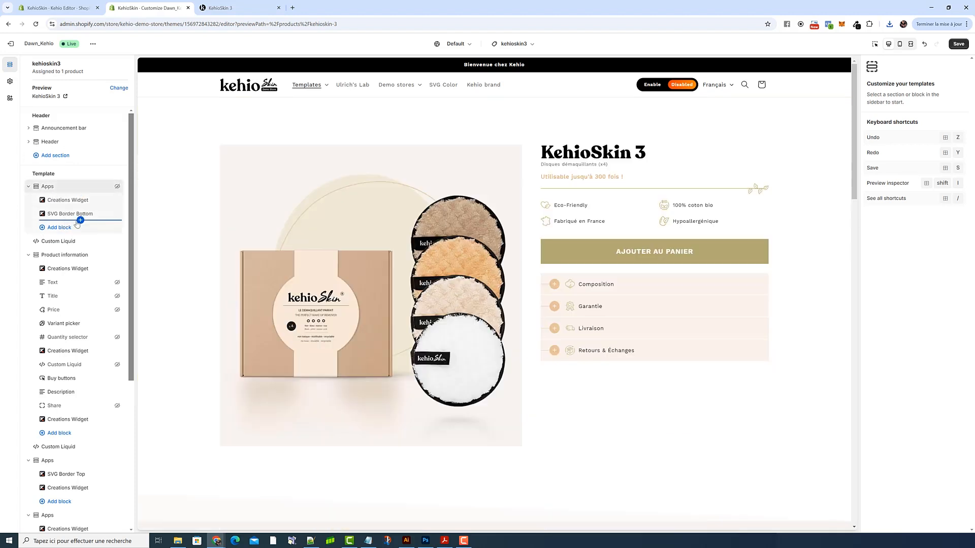
- Add a Creations Widget app section directly below the hidden Apps section
click(81, 220)
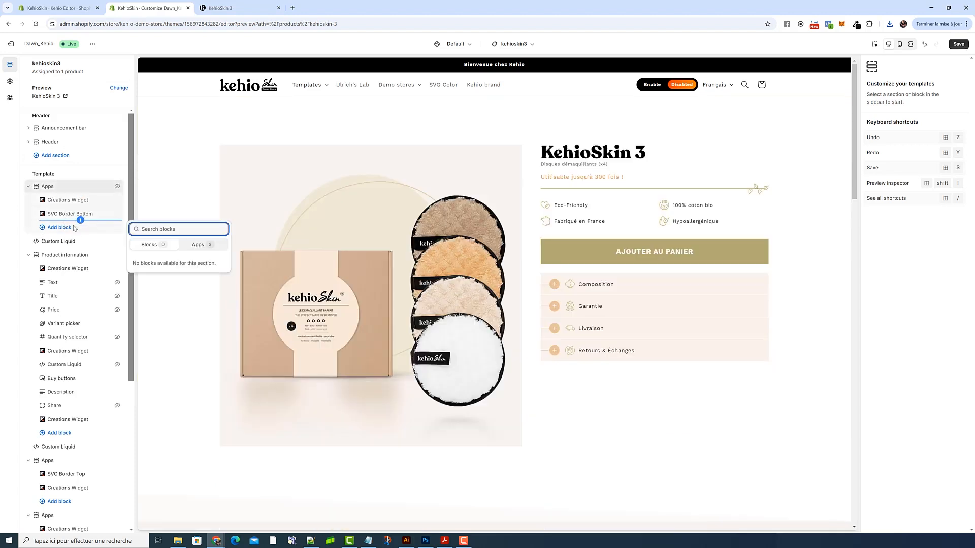
click(79, 236)
click(79, 234)
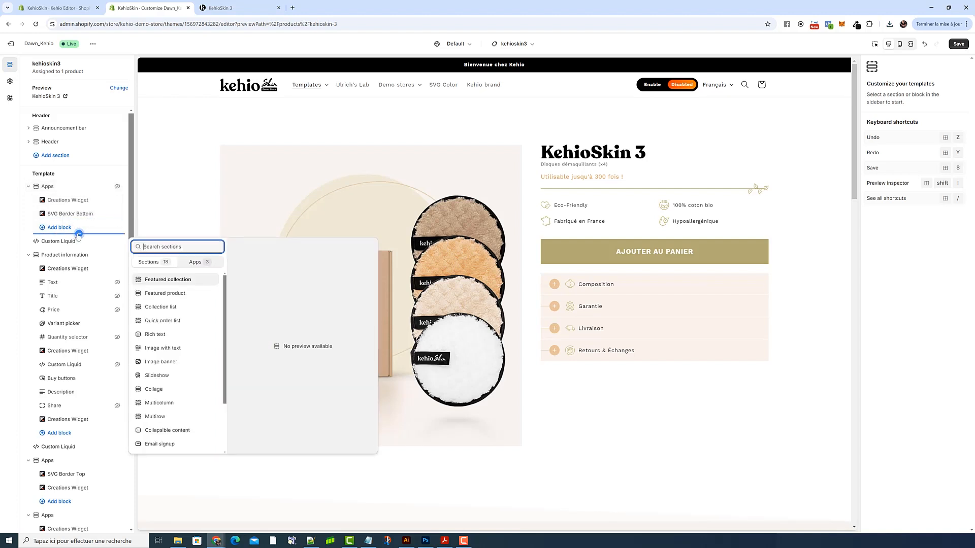
click(199, 255)
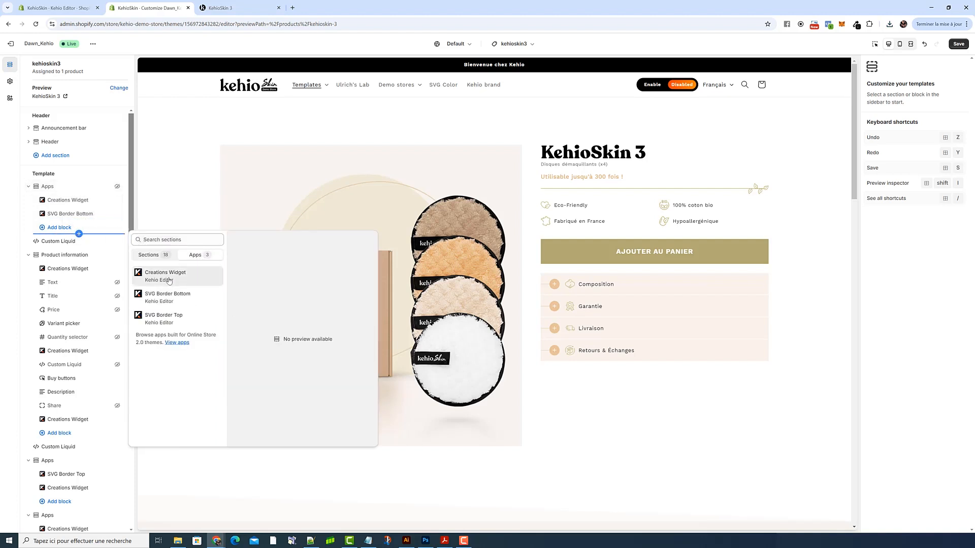
click(169, 276)
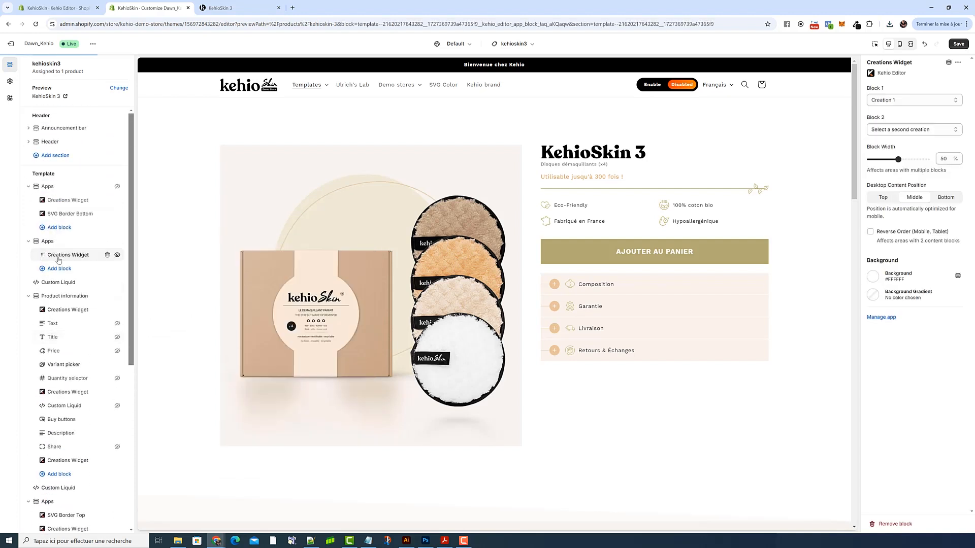
- Set Block 1 of the new Creations Widget to Creation 18 and save the template
click(914, 100)
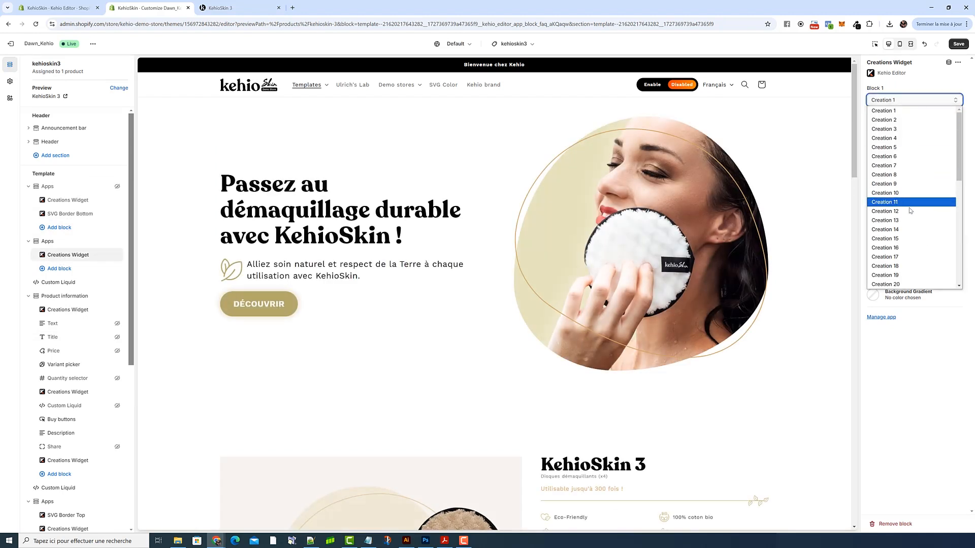
scroll(912, 239, down, 3)
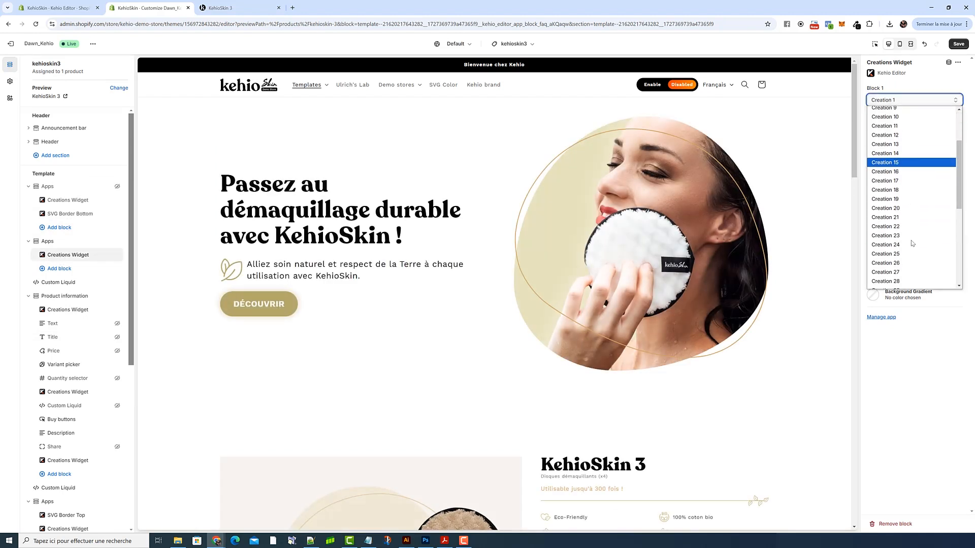
click(912, 191)
click(954, 45)
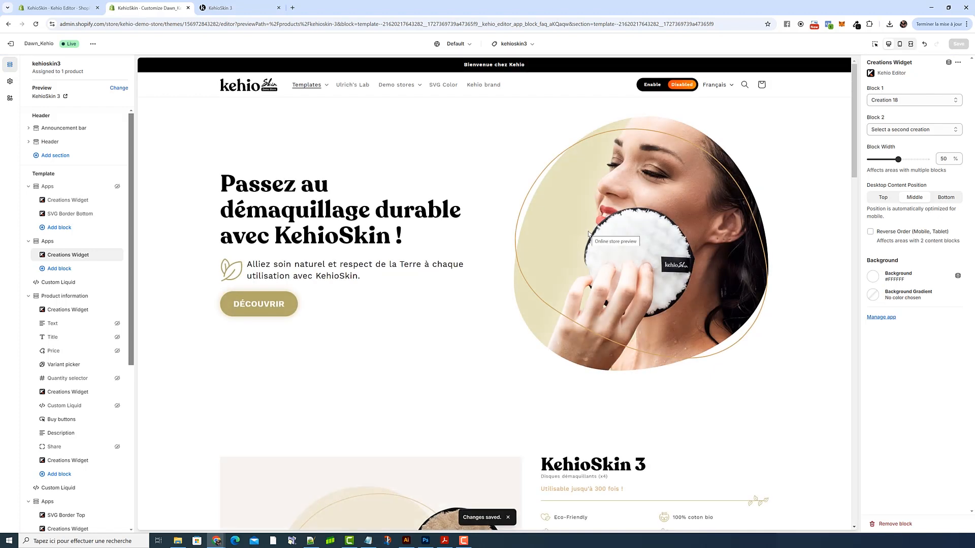
- Examine the Creations Widget's background setting in the theme editor and the banner's preview background color in Kehio Editor
click(872, 276)
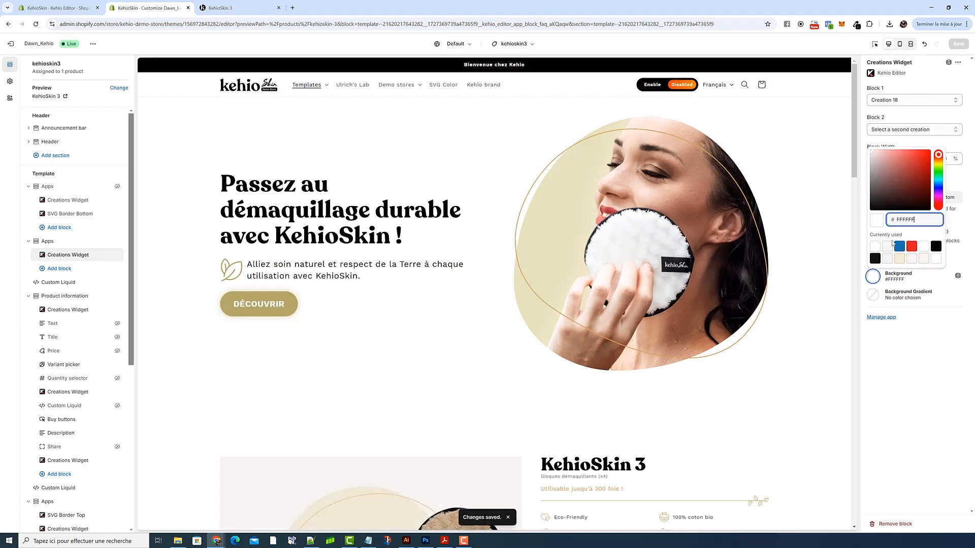
click(457, 196)
click(86, 9)
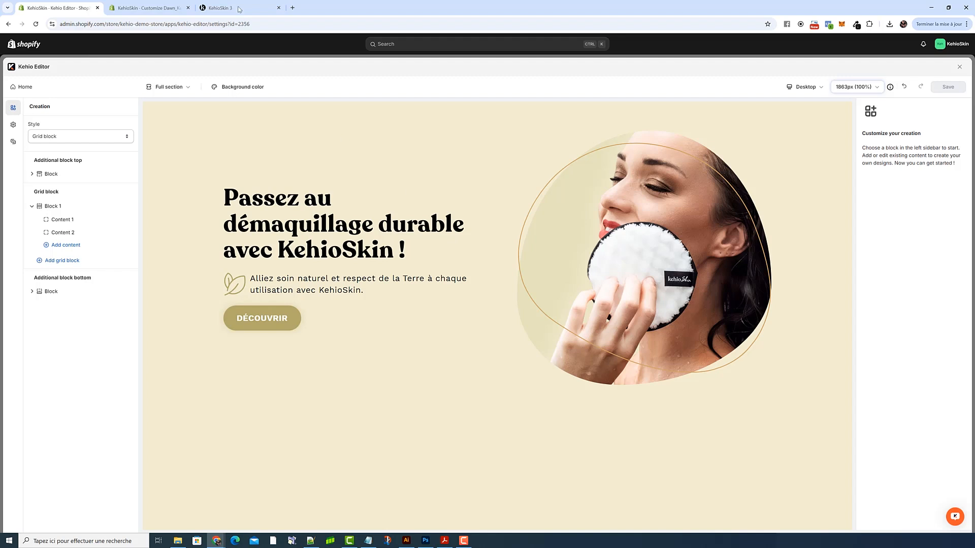
click(239, 86)
double_click(279, 173)
click(147, 7)
click(873, 276)
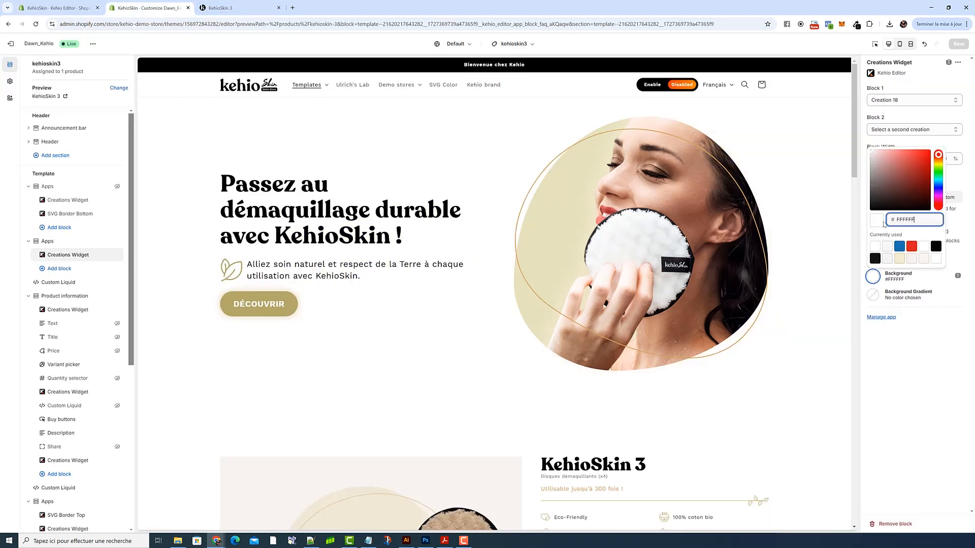
click(652, 242)
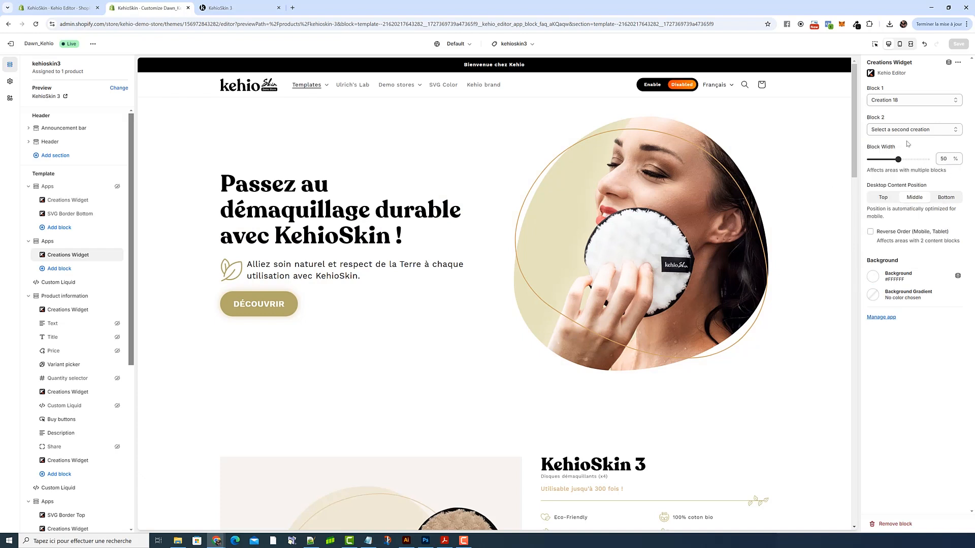
click(53, 8)
click(323, 240)
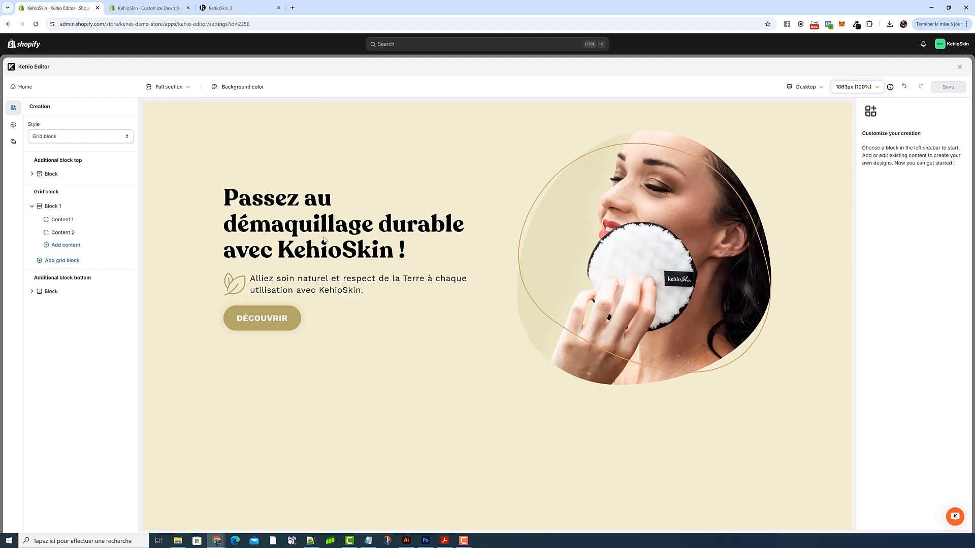
click(232, 87)
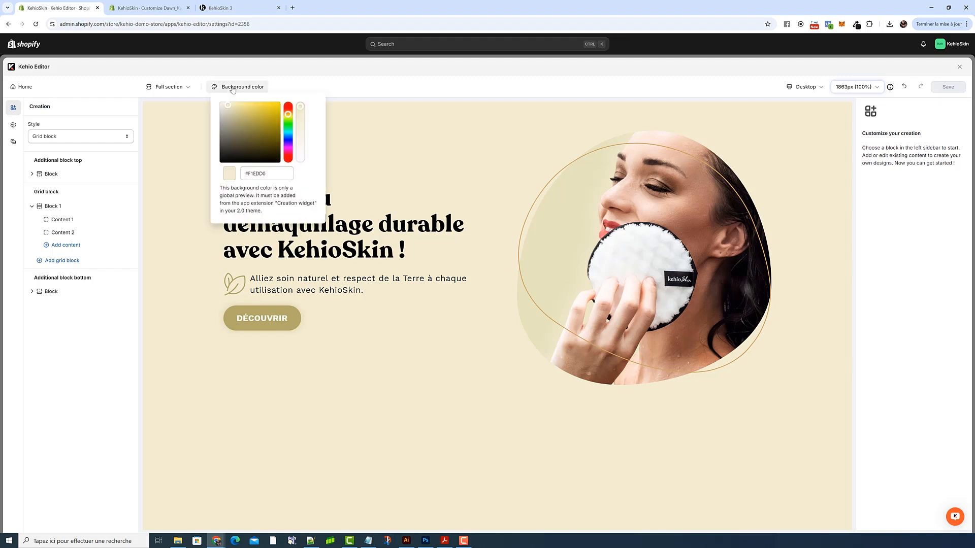
click(359, 274)
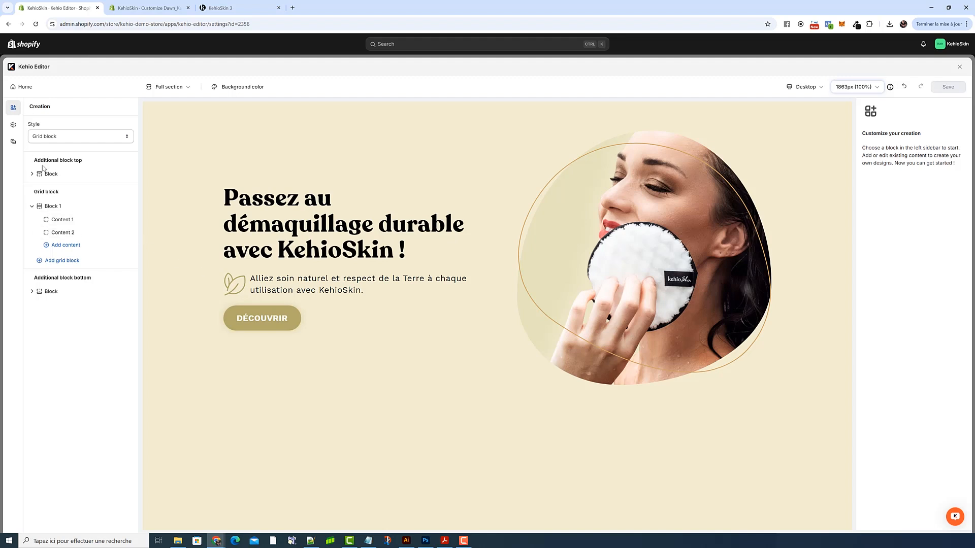
- Preview the banner in Mobile view and turn off reverse order on mobile for Block 1
click(74, 209)
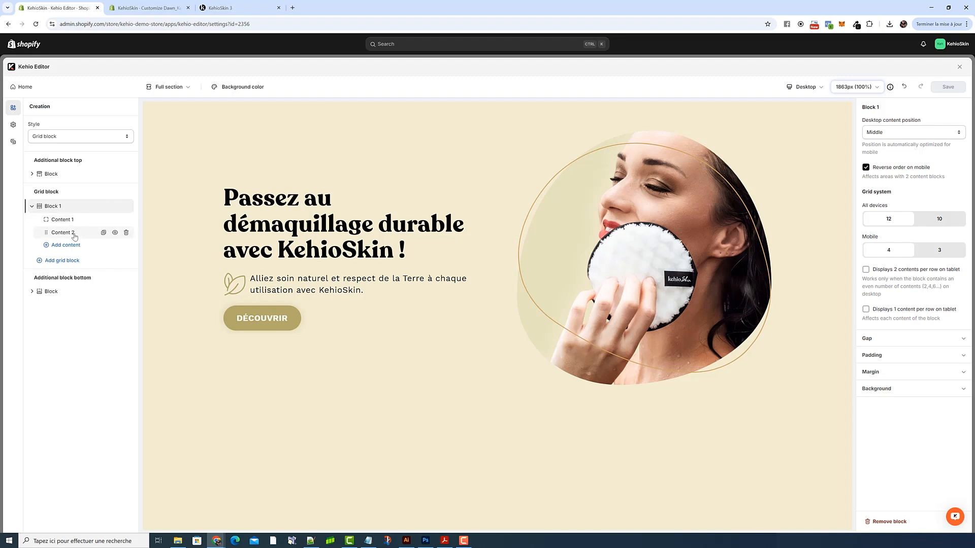
click(807, 88)
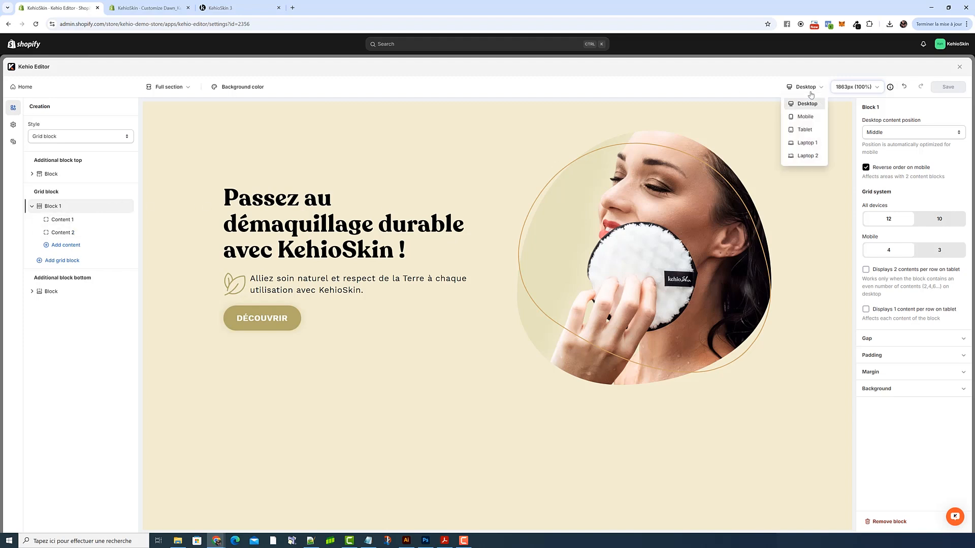
click(812, 118)
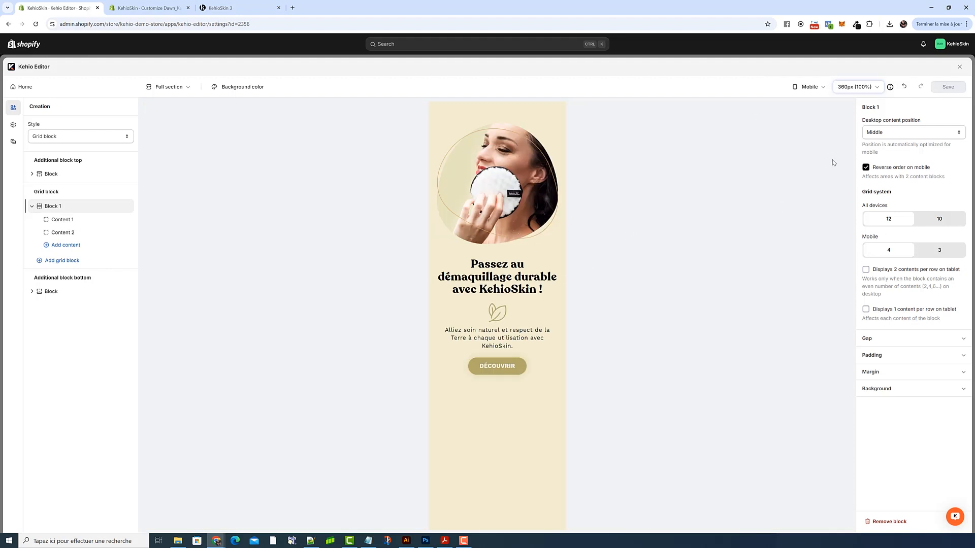
click(866, 167)
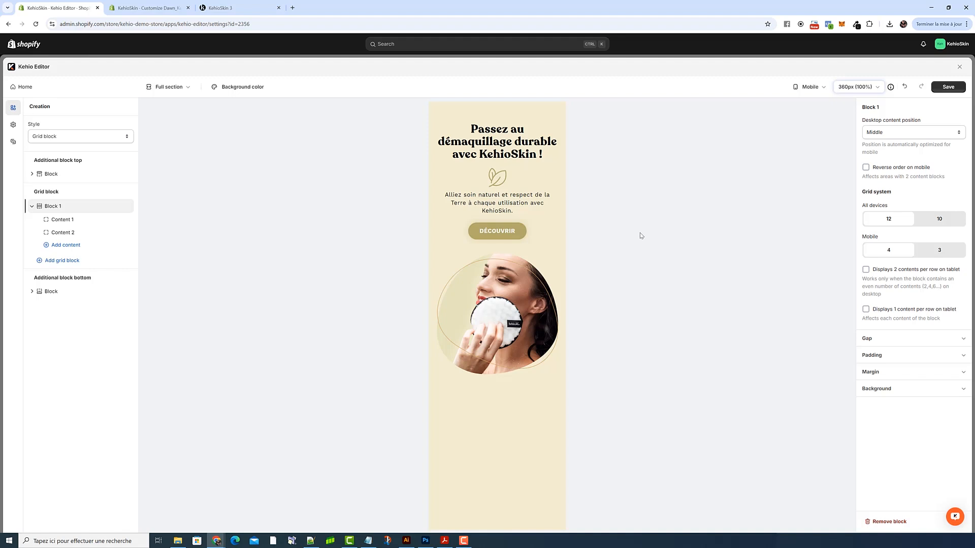
- Turn reverse order on mobile back on for Block 1 and return the preview to Desktop
click(865, 167)
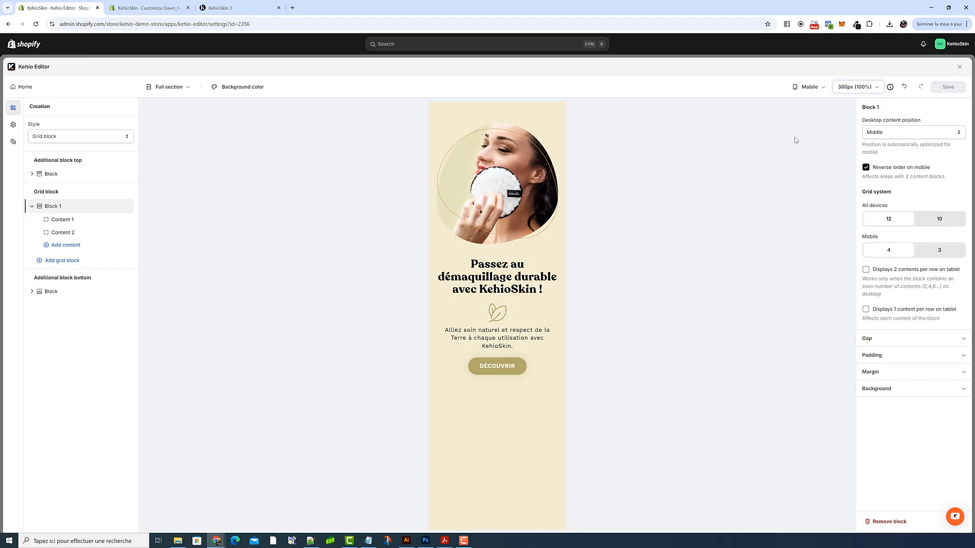
click(809, 86)
click(821, 107)
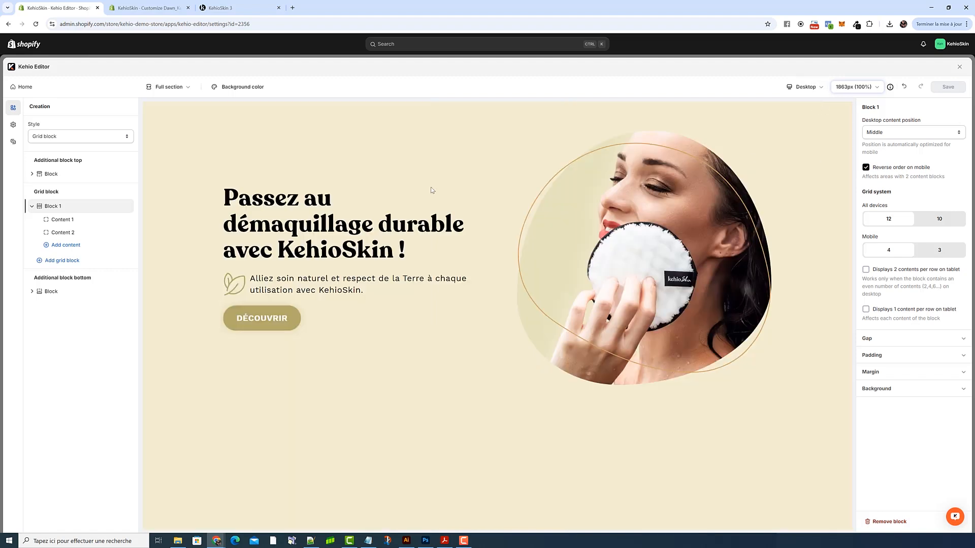
- Look through the Heading, Icon with text and Button items of Content 1
click(65, 220)
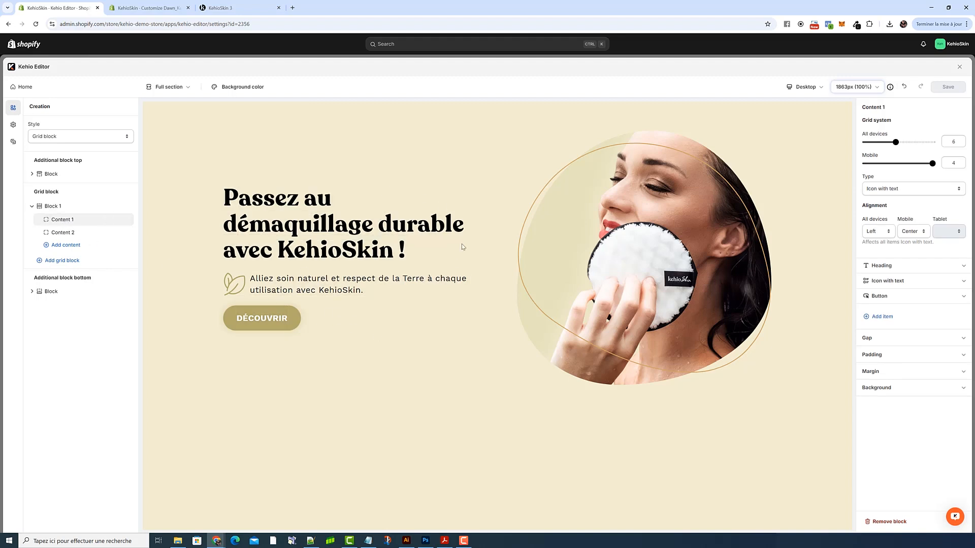
click(898, 266)
click(897, 266)
click(898, 281)
click(898, 282)
click(899, 300)
click(899, 298)
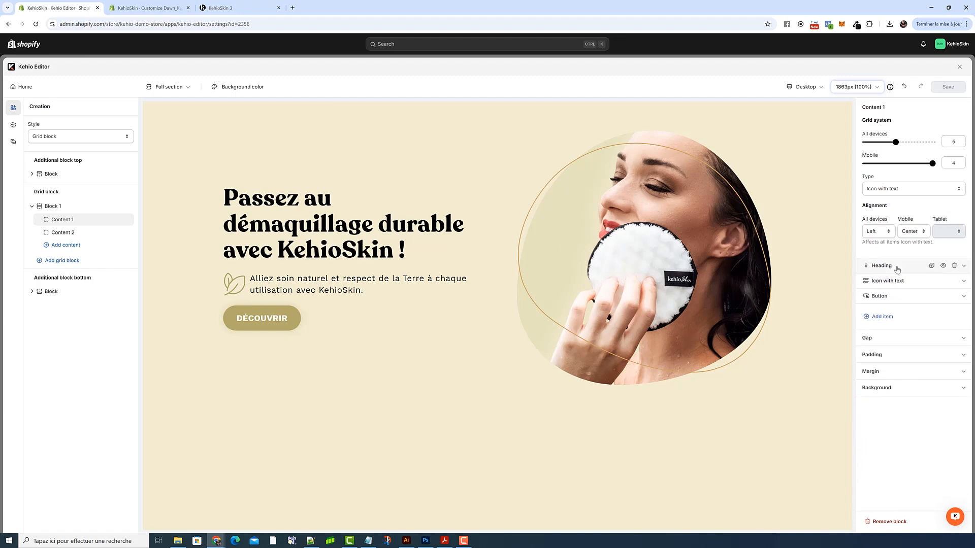
- Examine the Heading text of Content 1 and its HTML code
click(897, 268)
triple_click(892, 305)
click(910, 318)
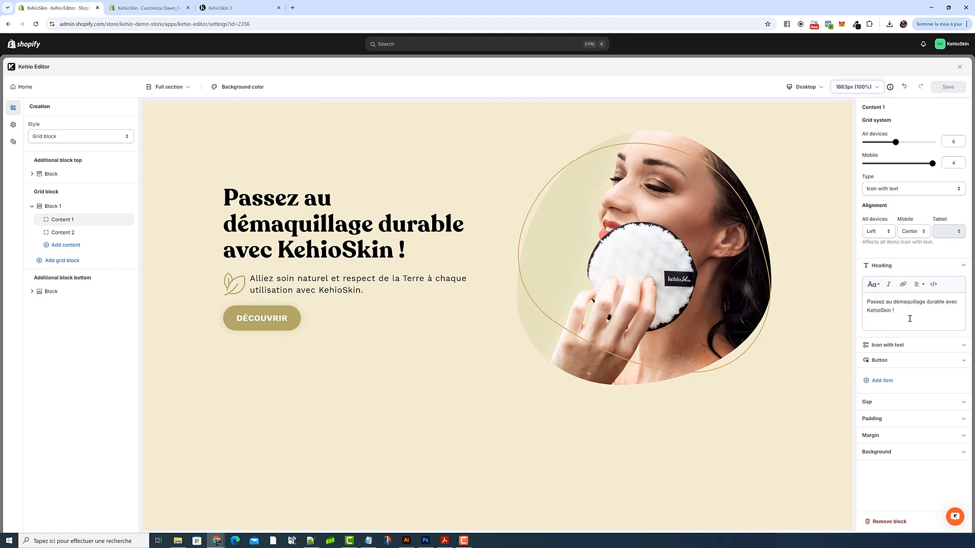
drag(910, 319, 854, 300)
click(933, 285)
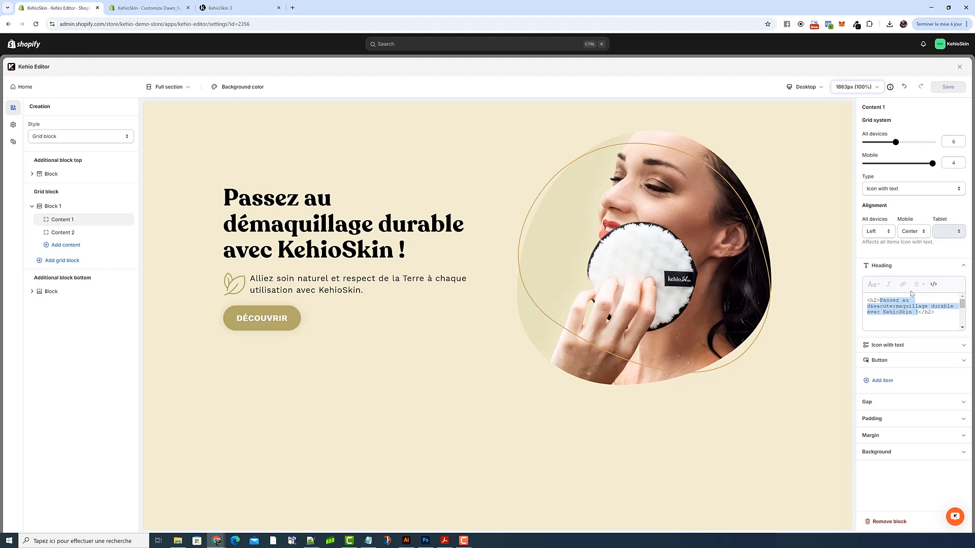
click(934, 285)
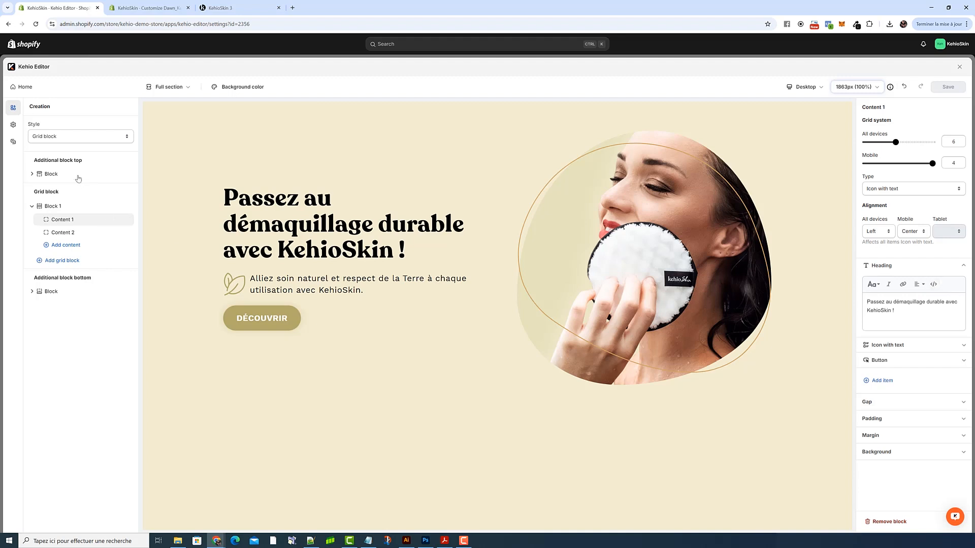
- Try different all-devices sizes for the H2 Heading in the creation settings and restore 6.2 rem
click(13, 125)
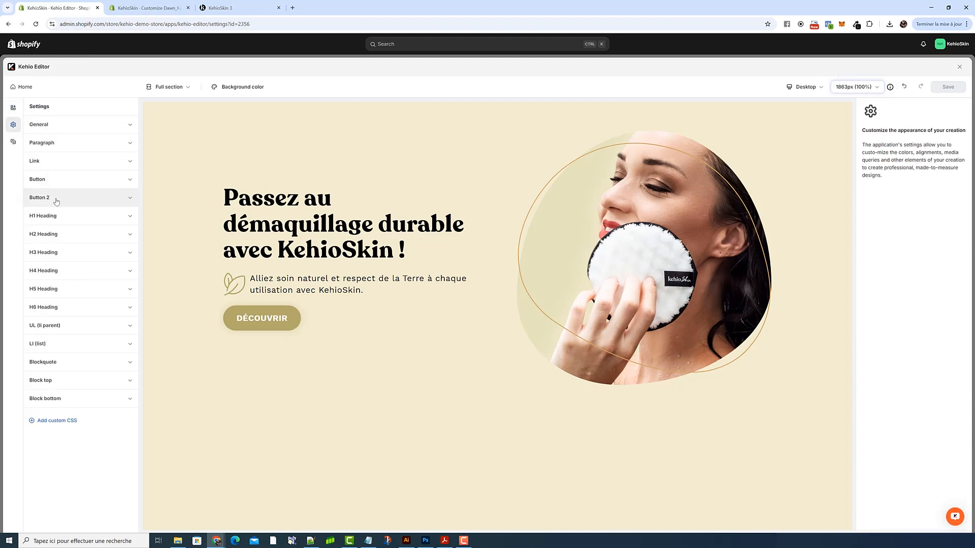
click(62, 234)
scroll(93, 352, down, 3)
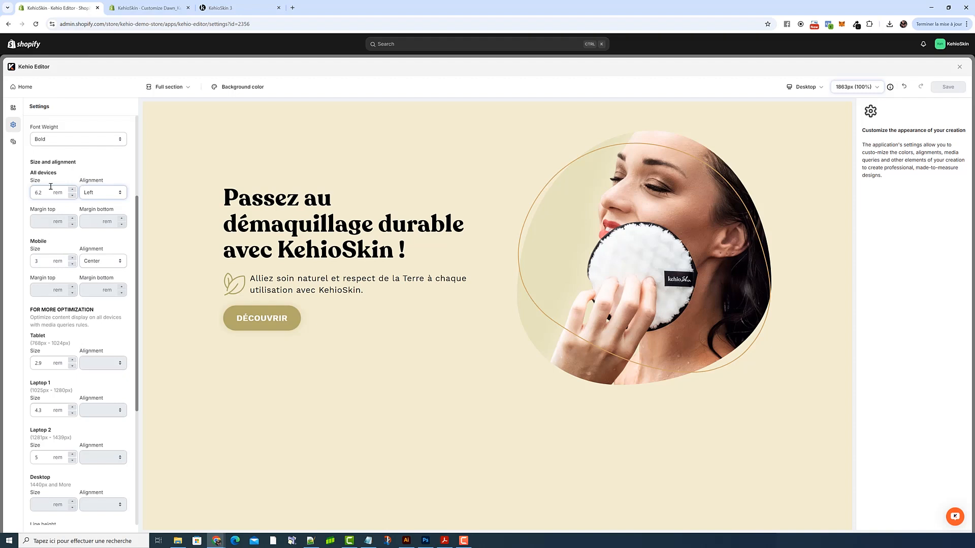
click(72, 196)
click(72, 190)
click(71, 190)
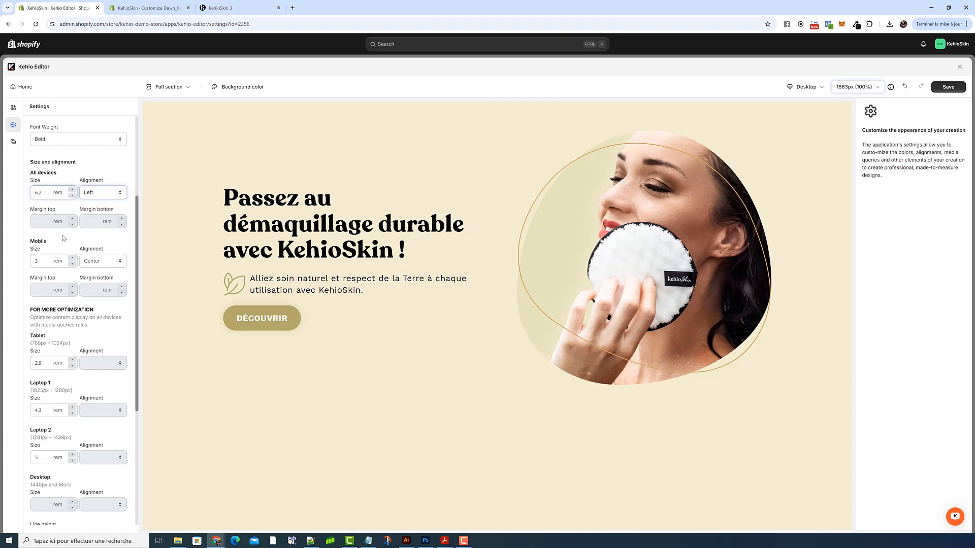
scroll(68, 441, up, 3)
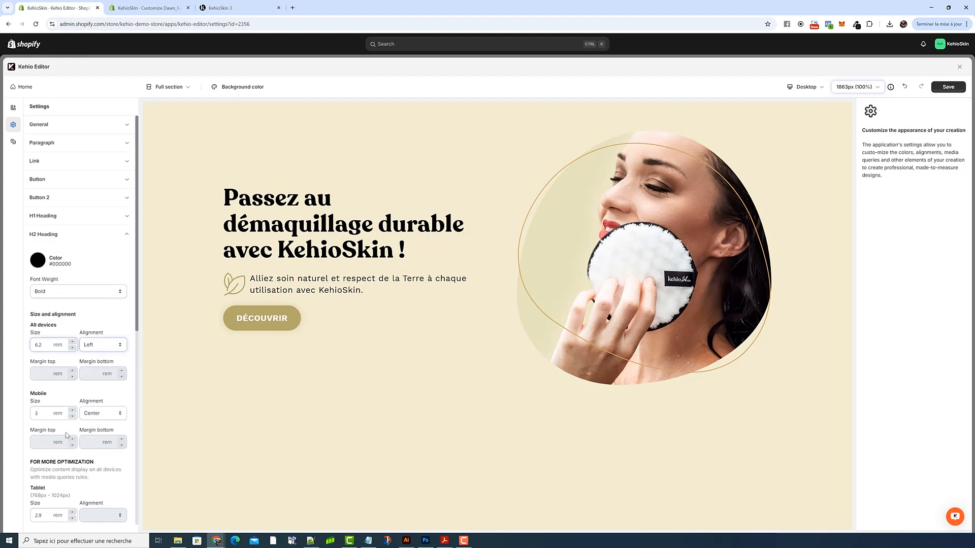
- Return to Content 1 and copy the line "Lorem Ipsum Lorem Ipsum is simply" from the open Notepad document
click(13, 107)
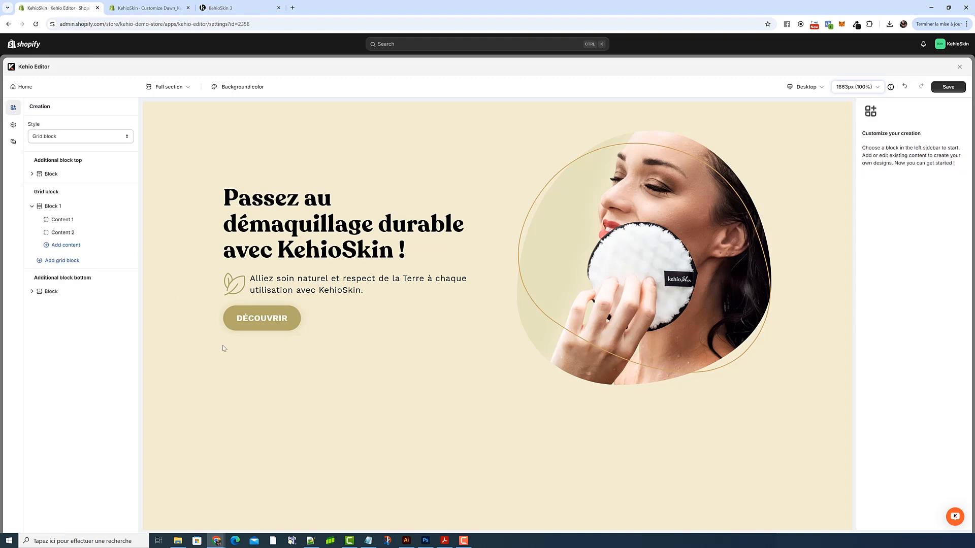
click(63, 219)
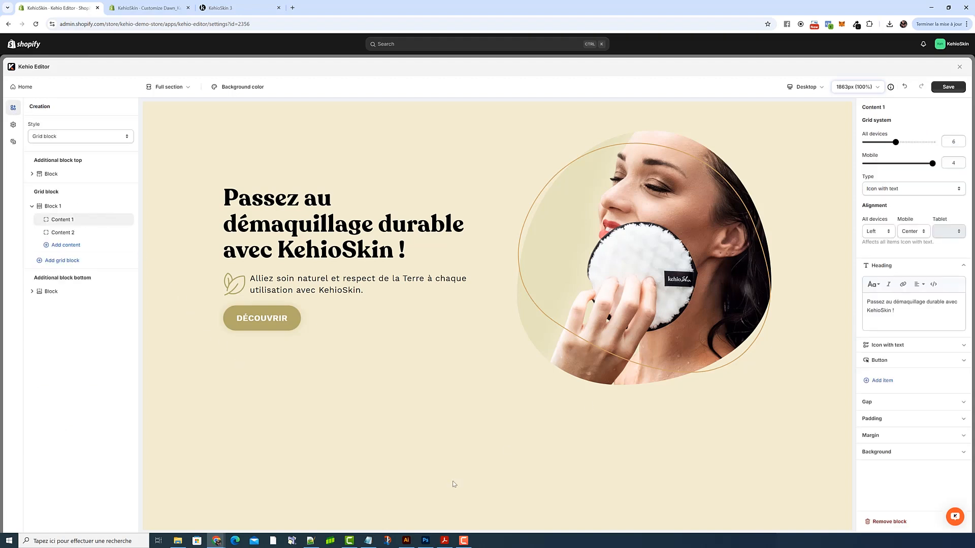
click(368, 541)
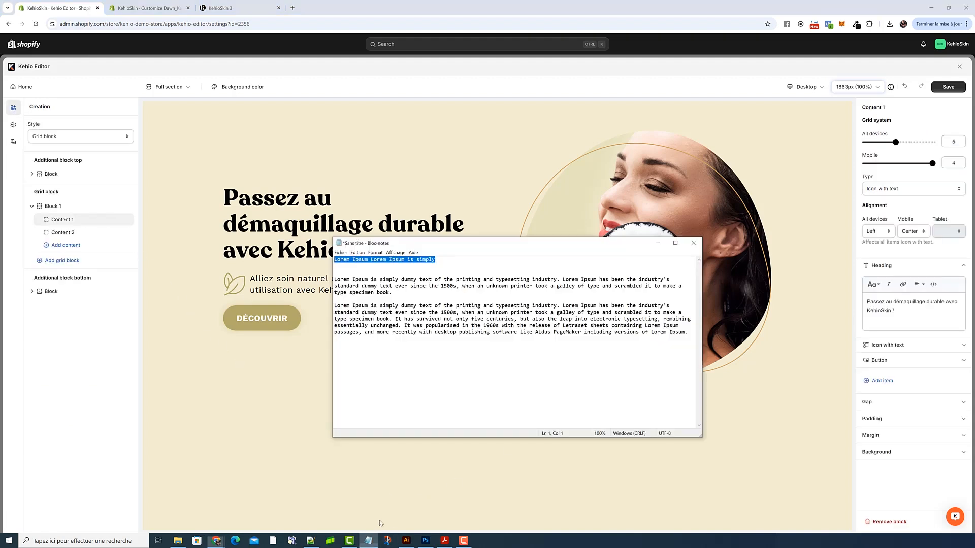
right_click(428, 257)
click(449, 280)
click(563, 189)
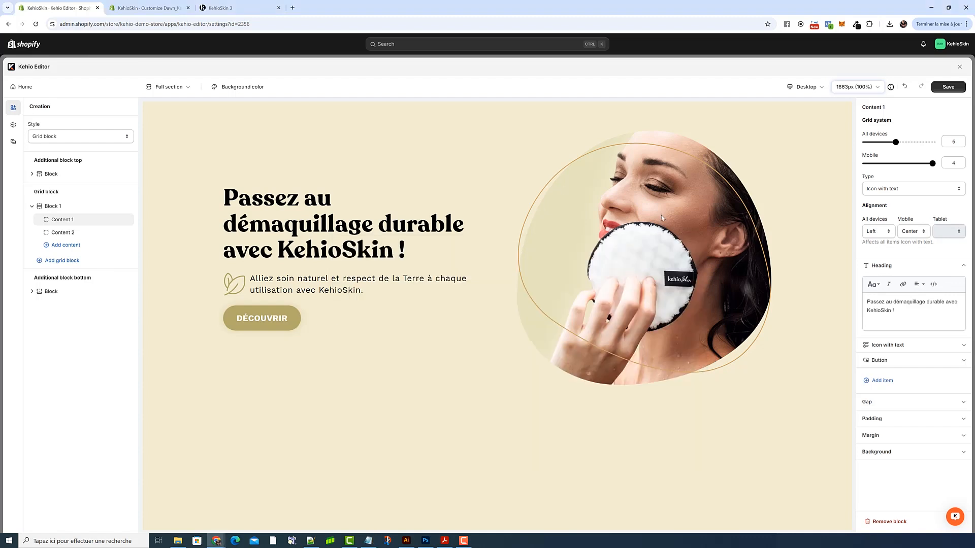
- Try replacing the heading with "Lorem Ipsum Lorem Ipsum is simply" in its HTML code and undo the replacement
triple_click(903, 310)
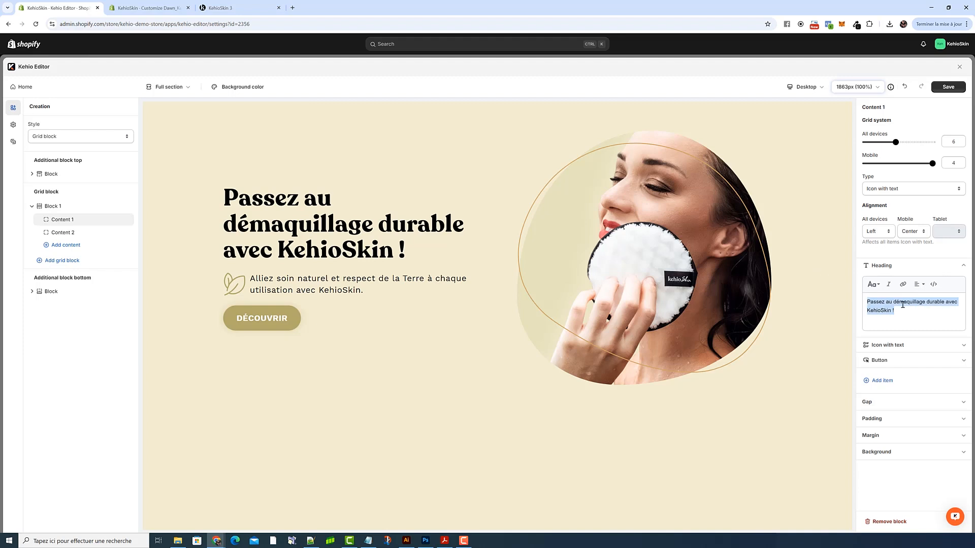
click(931, 285)
text(Lorem Ipsum Lorem Ipsum is simply)
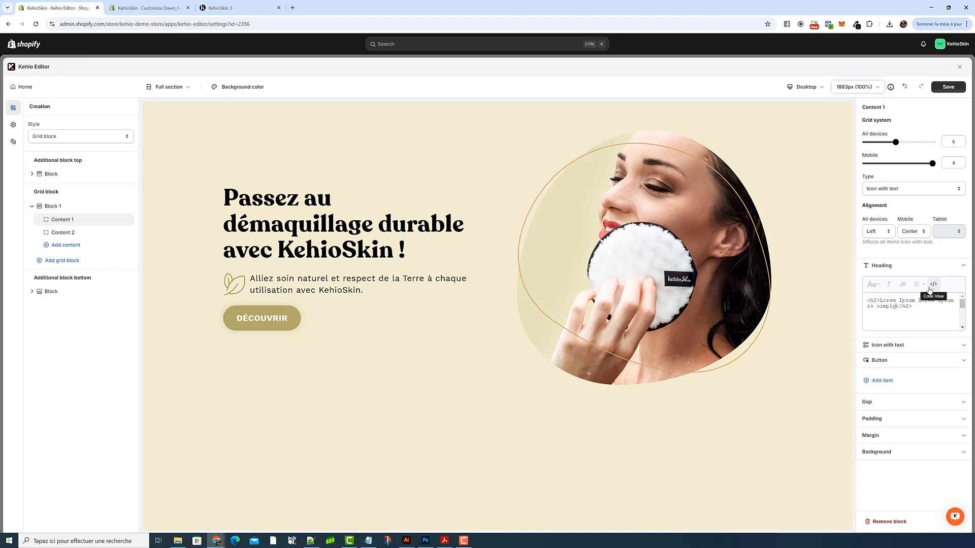
key(ctrl+z)
- Replace the heading text inside its HTML code with the test string "fsdqfqsdfqsdf"
click(930, 289)
drag(925, 311, 811, 282)
click(933, 284)
text(fsdqfqsdfqsdf)
click(933, 284)
- Set the heading text of Content 1 to "Lorem Ipsum Lorem Ipsum is simply" inside its HTML code
drag(927, 308, 862, 300)
click(934, 285)
text(Lorem Ipsum Lorem Ipsum is simply)
click(934, 285)
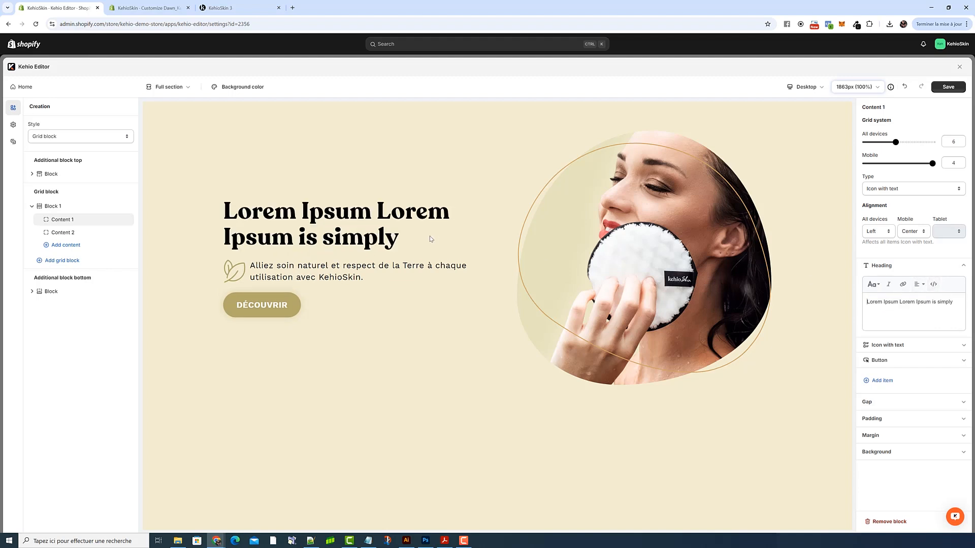
- Examine the Icon with text item's image URL and view the SVG Color tool linked from the KehioSkin 3 page
click(889, 345)
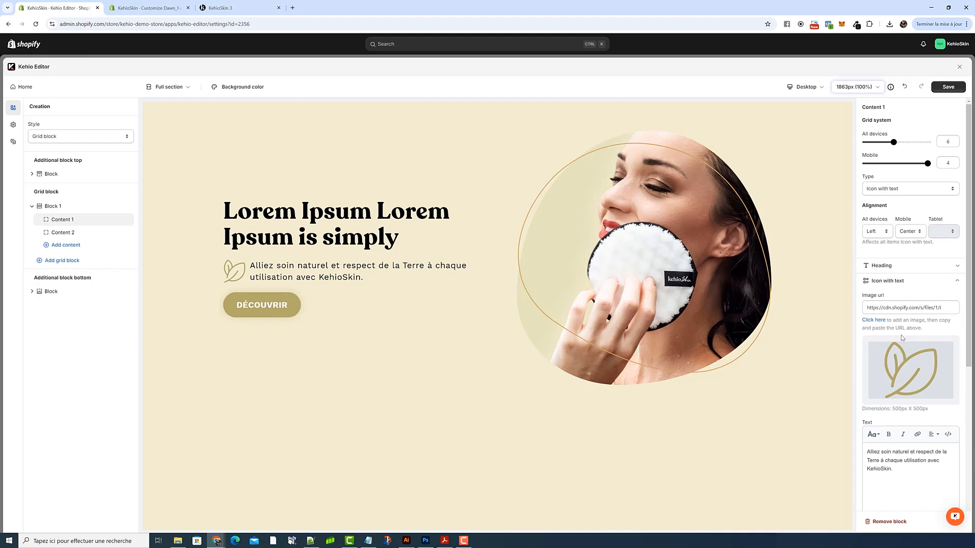
triple_click(898, 307)
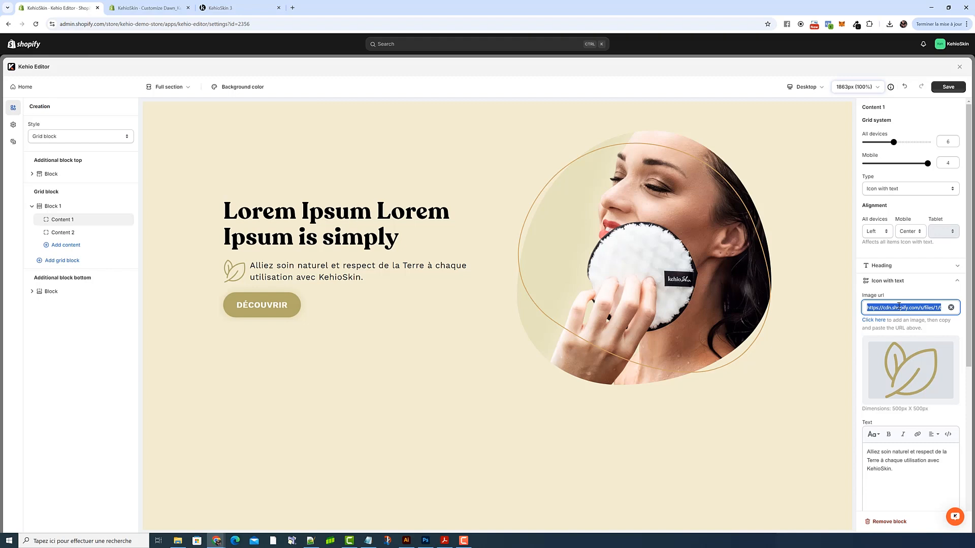
click(238, 7)
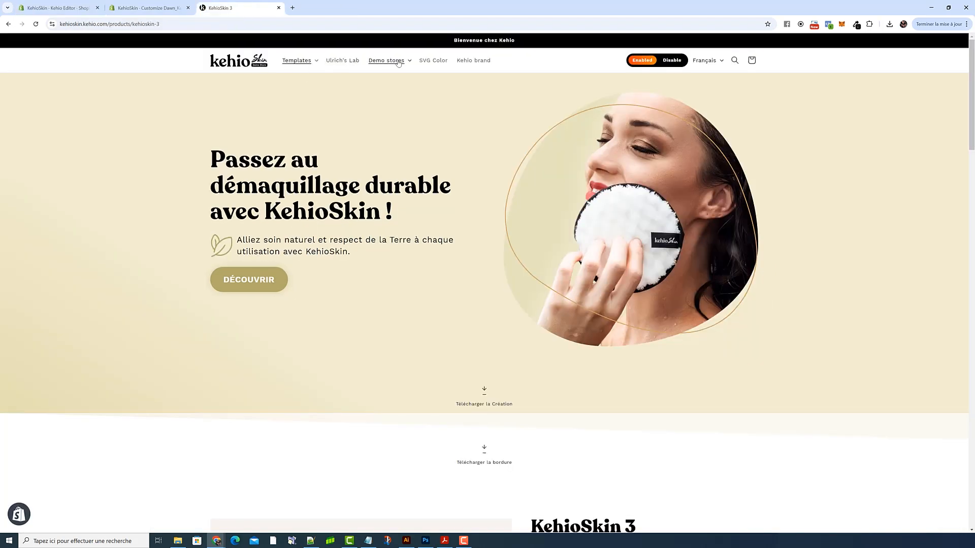
click(435, 60)
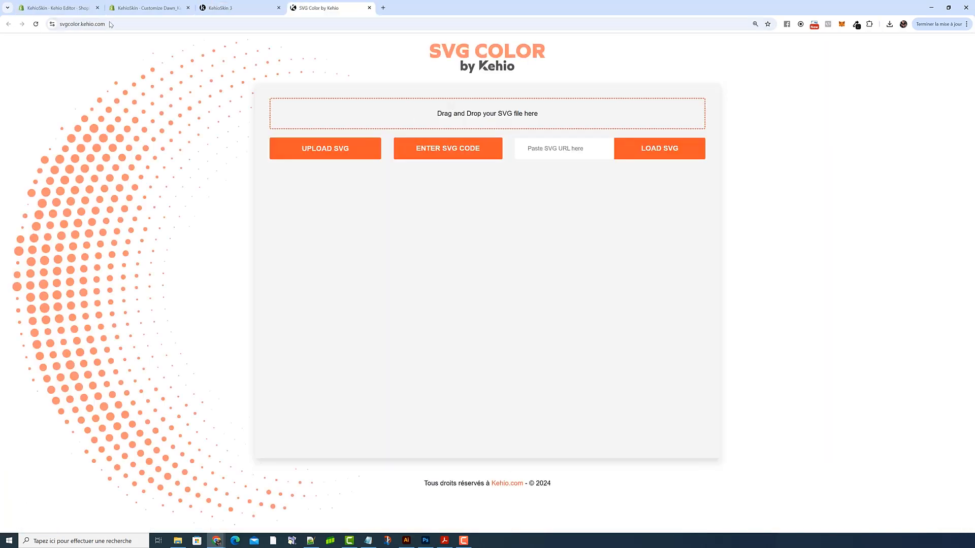
click(56, 8)
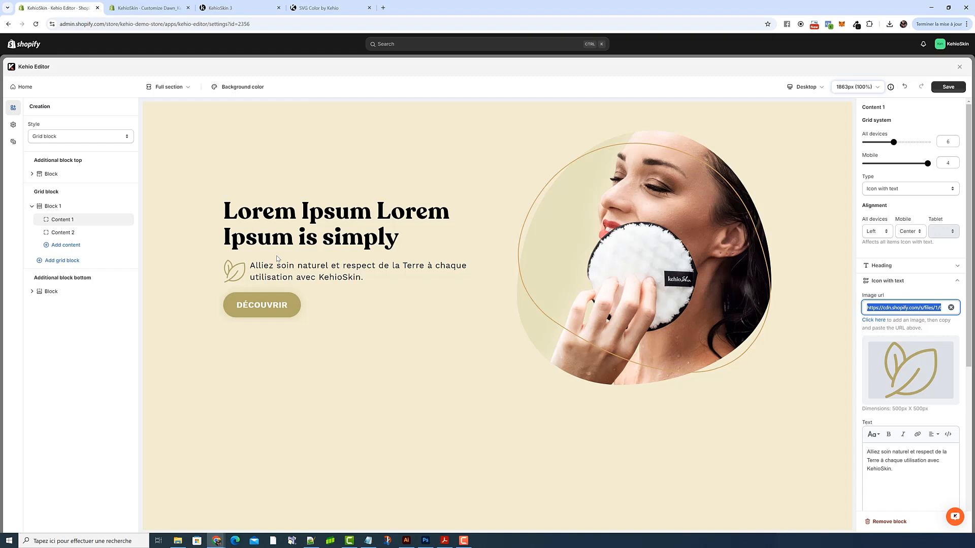
click(461, 307)
- Copy the sentence "Lorem Ipsum is simply dummy text of the printing and typesetting industry." from the Notepad document
scroll(906, 462, down, 1)
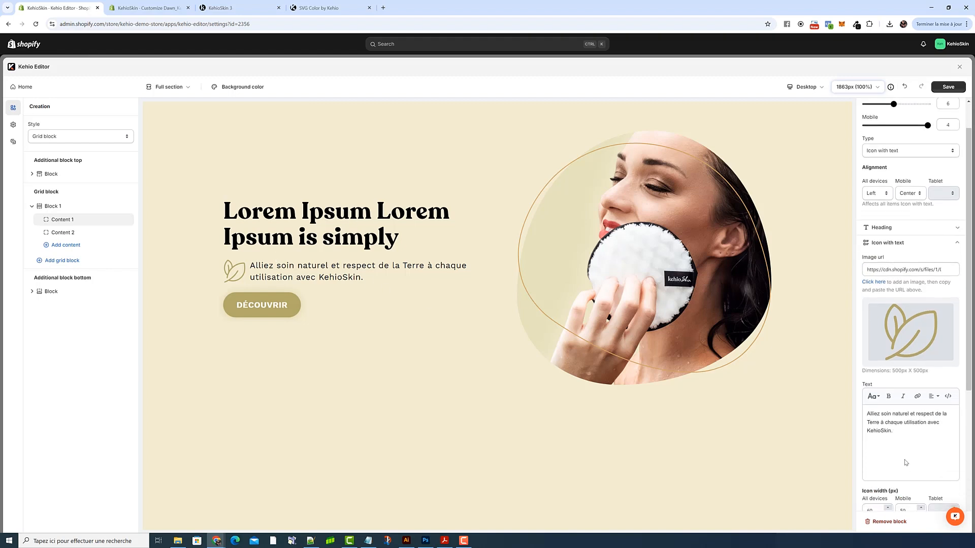
click(368, 540)
click(462, 296)
drag(560, 280, 333, 279)
key(ctrl+c)
- Replace the Icon with text item's text with "Lorem Ipsum is simply dummy text of the printing and typesetting industry." inside its HTML code
click(878, 430)
key(ctrl+a)
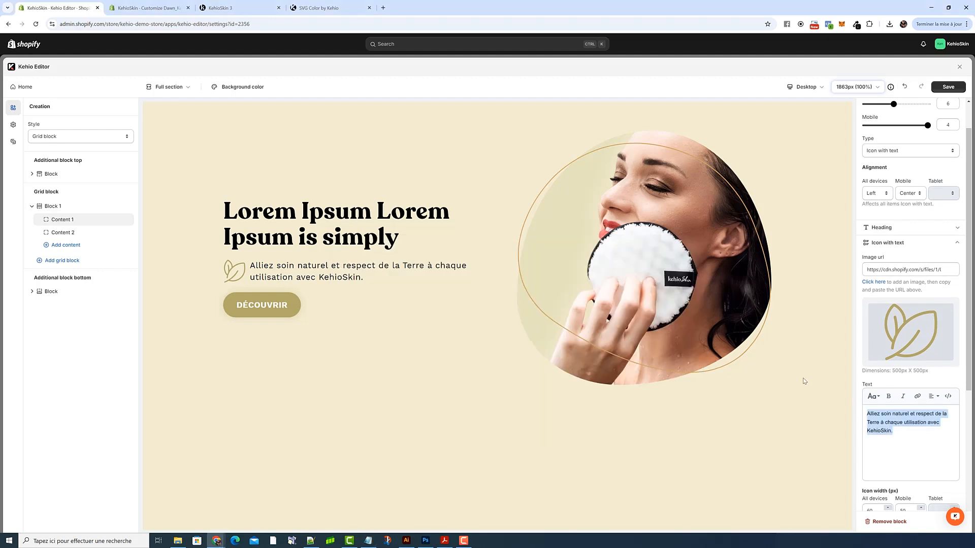
click(948, 397)
key(ctrl+v)
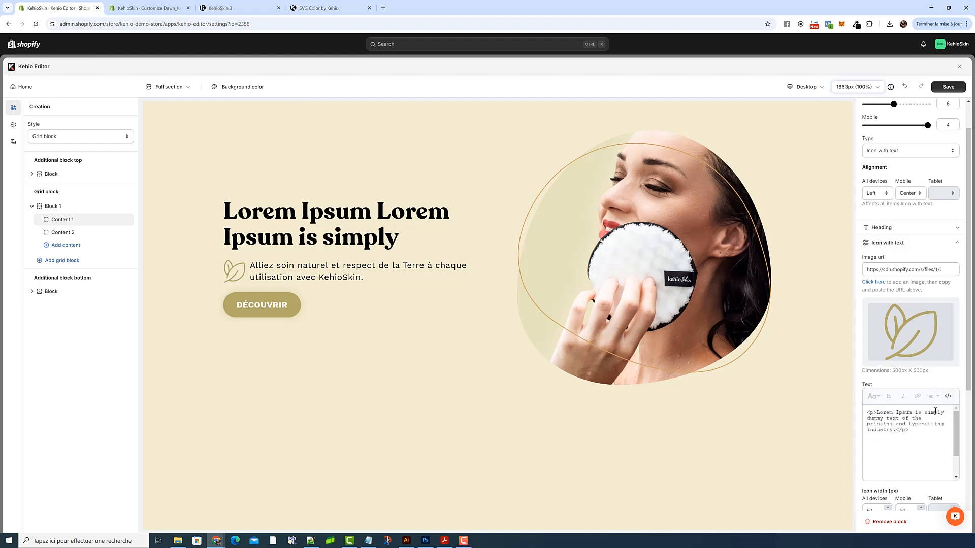
click(948, 397)
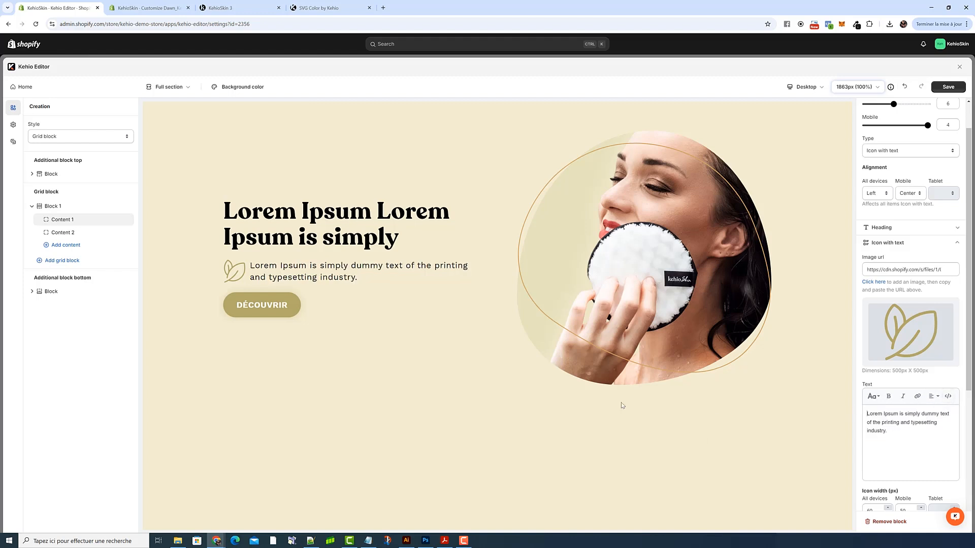
- Examine the label and link of Content 1's Button item
click(913, 251)
click(906, 295)
double_click(907, 325)
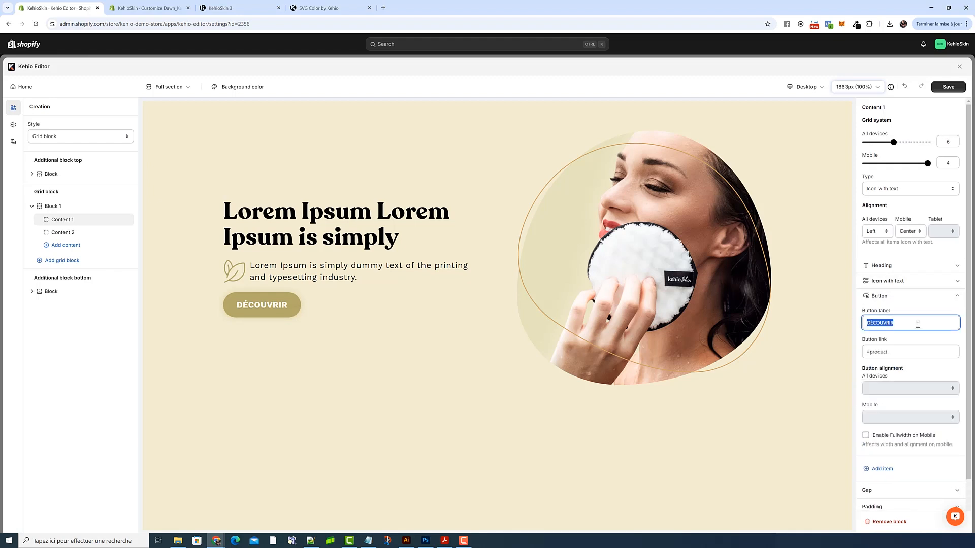
click(903, 353)
click(886, 352)
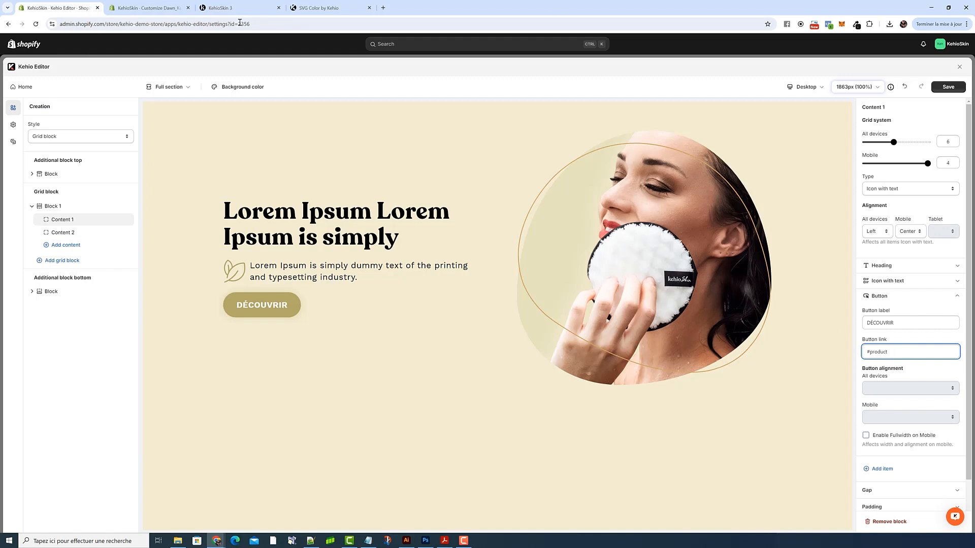
- Test the DÉCOUVRIR button's anchor link on the KehioSkin 3 page, return to Kehio Editor and collapse the Button item
click(231, 9)
click(243, 280)
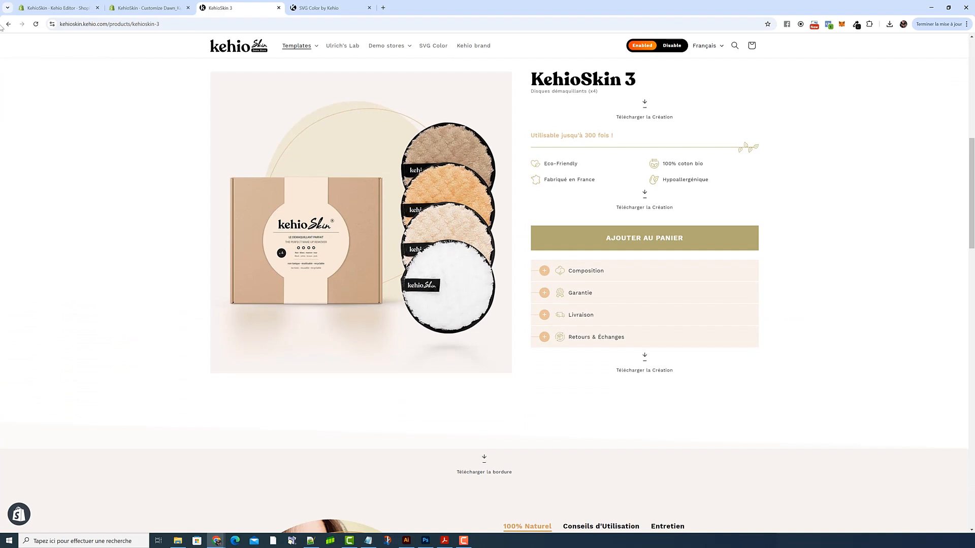
click(57, 7)
click(899, 298)
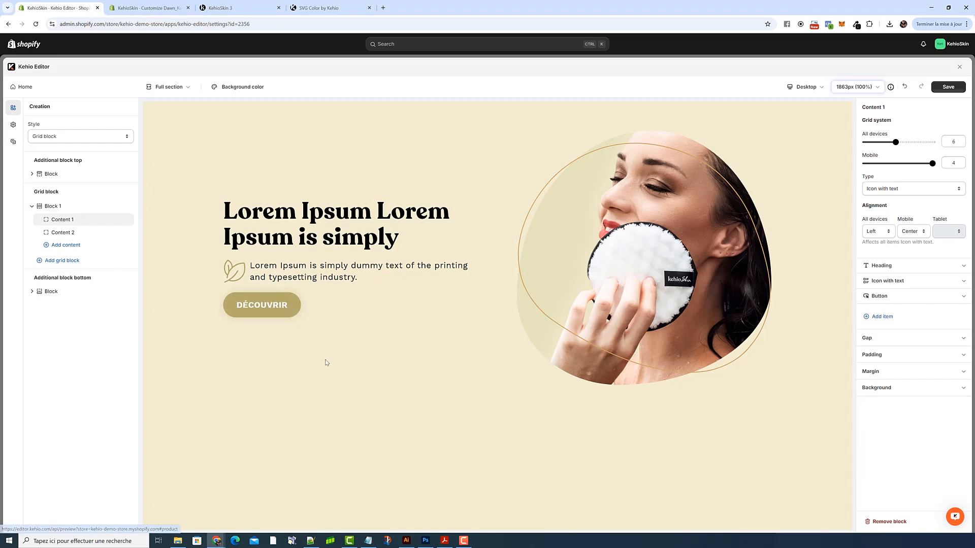
- Examine Content 2's Advanced image settings, from the image URL and border radius to the cover image URL
click(76, 232)
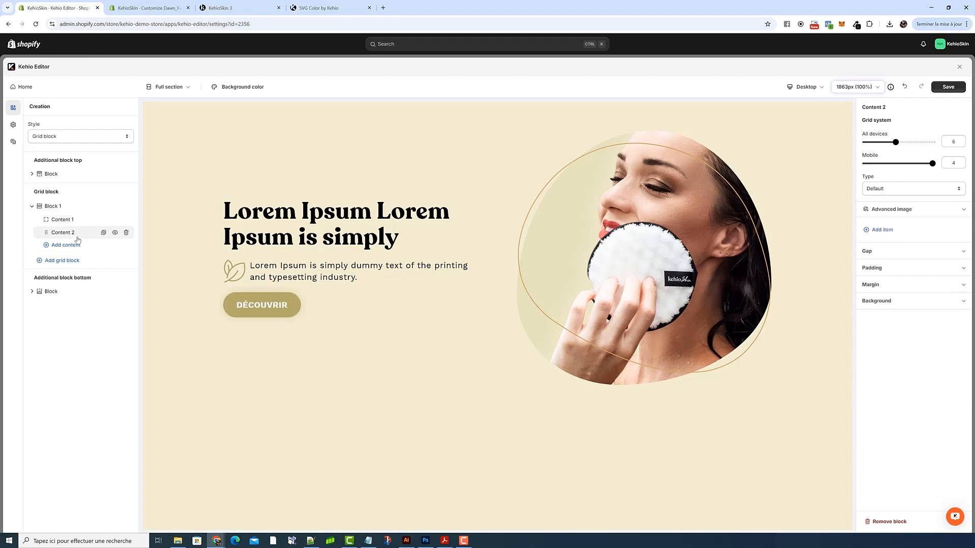
click(891, 210)
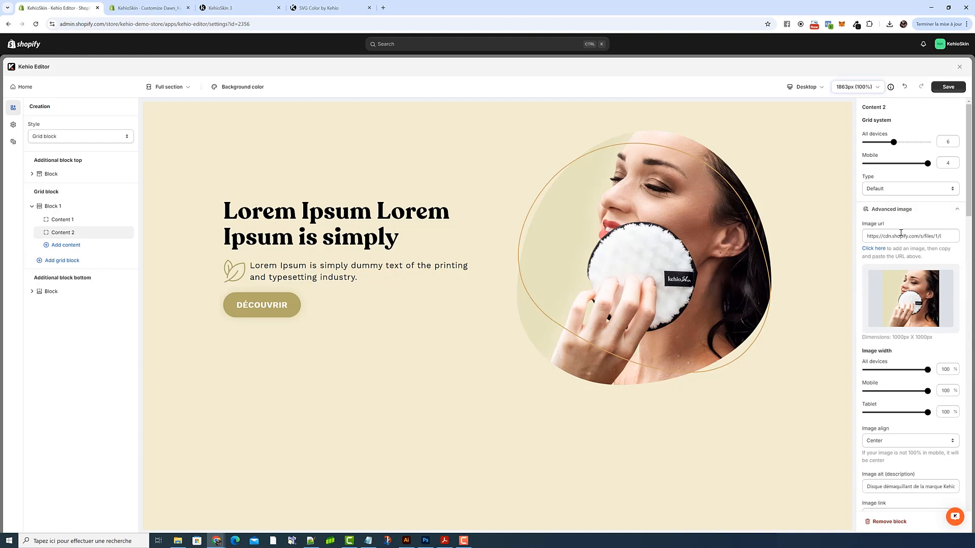
scroll(900, 232, down, 6)
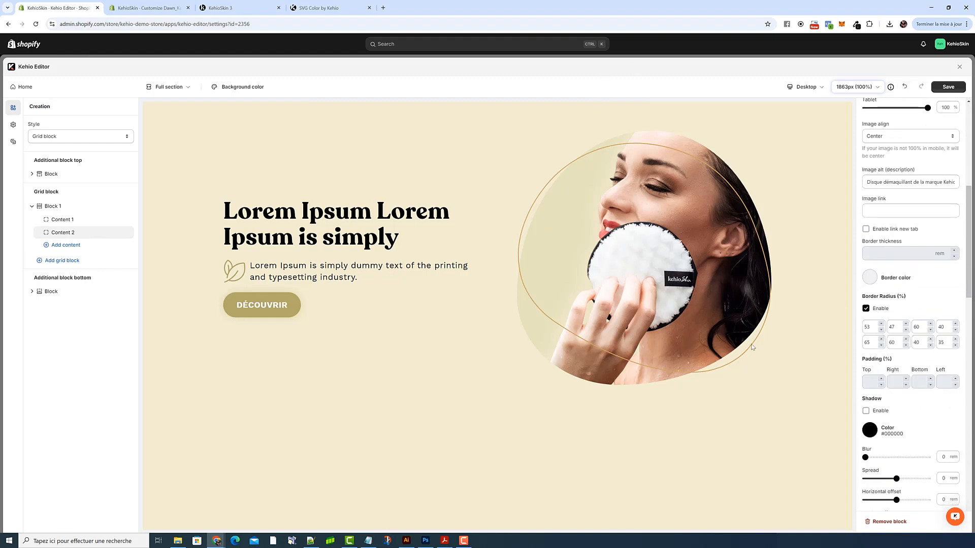
scroll(907, 303, down, 5)
click(900, 336)
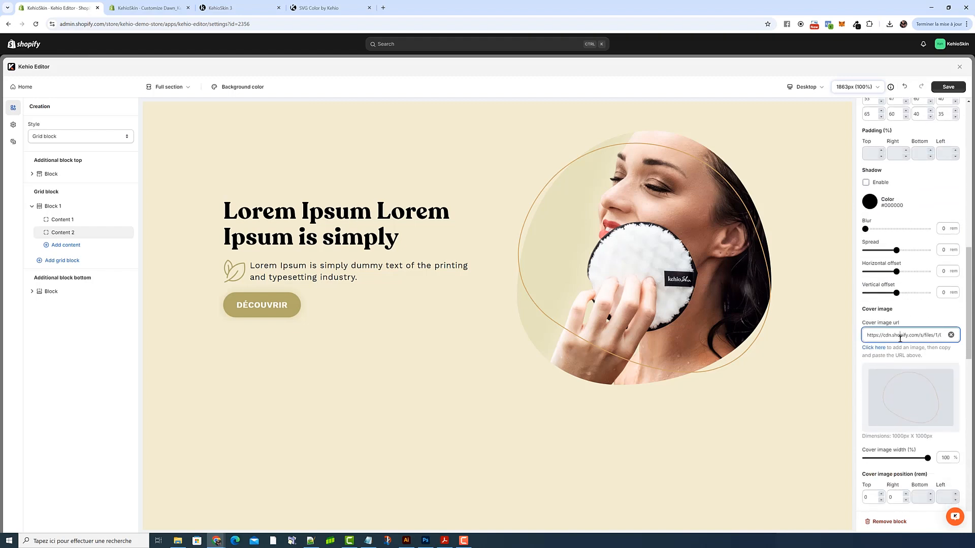
- Copy the link of kehioskin-image-demo-1 from Shopify Files and use it as Content 2's Advanced image URL
scroll(900, 339, up, 10)
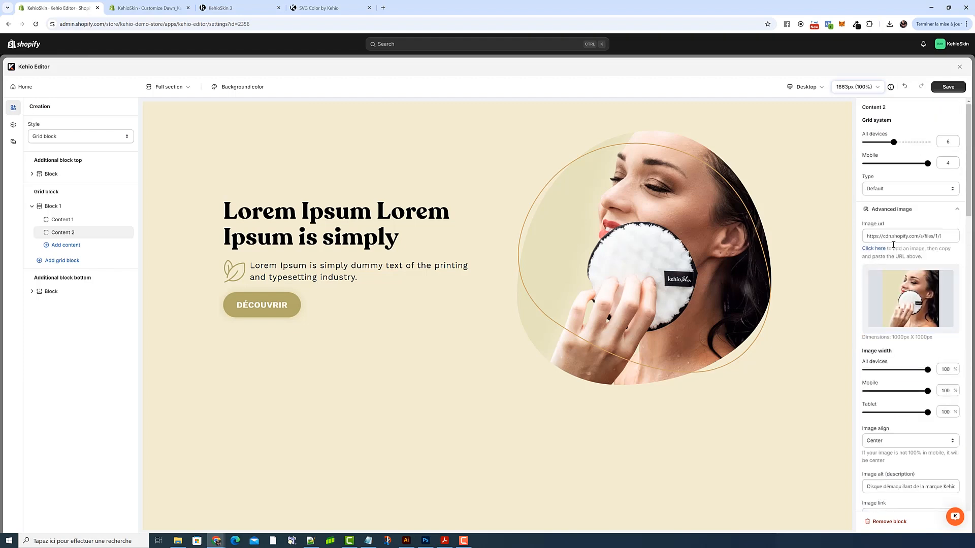
click(874, 248)
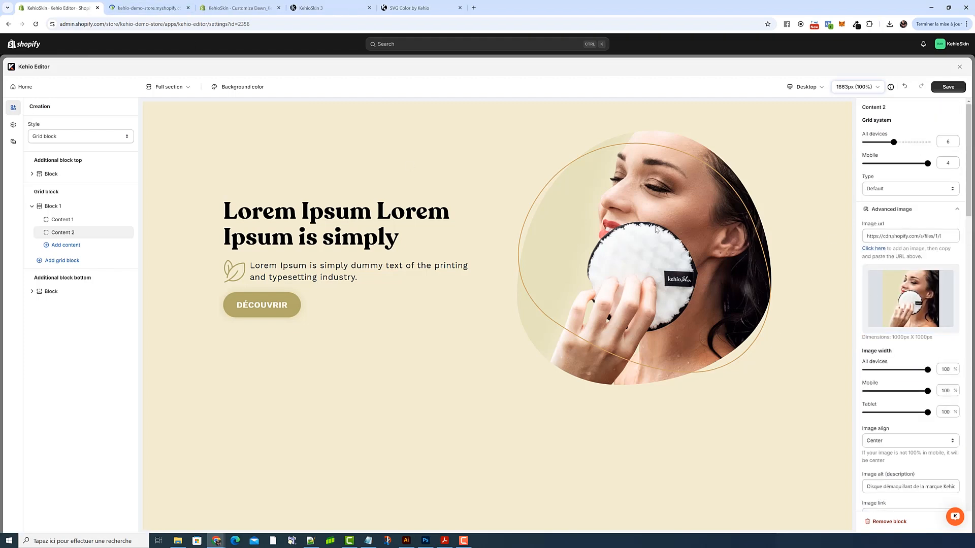
click(113, 8)
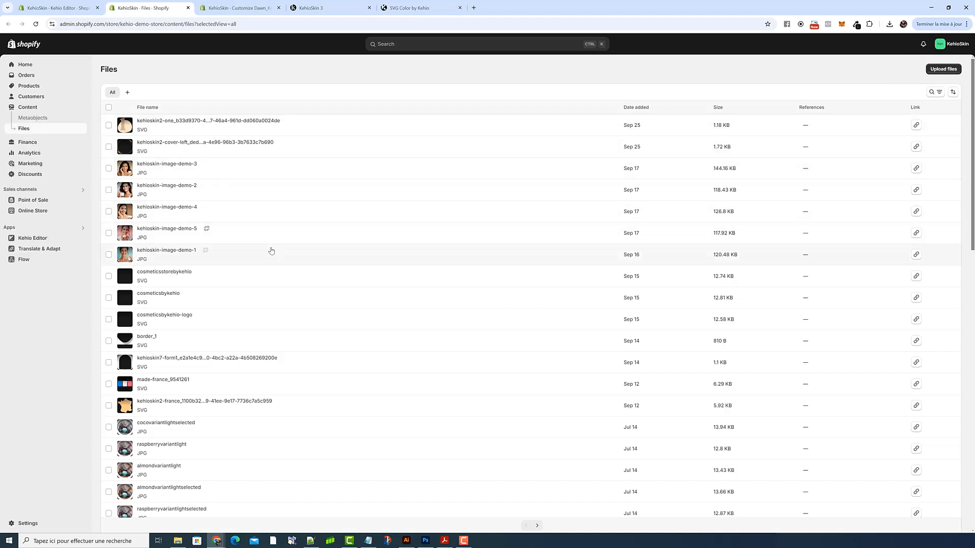
click(915, 255)
click(9, 44)
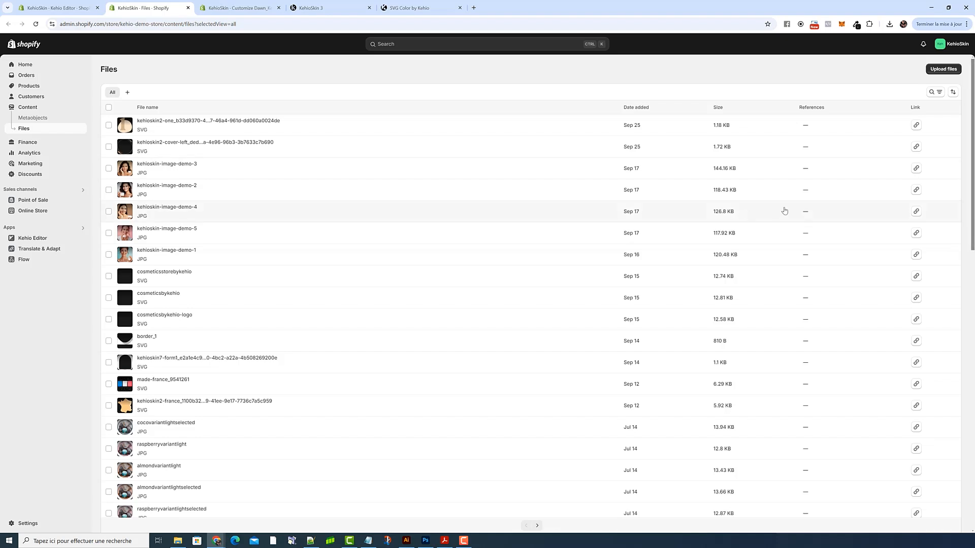
click(915, 254)
click(41, 7)
click(910, 236)
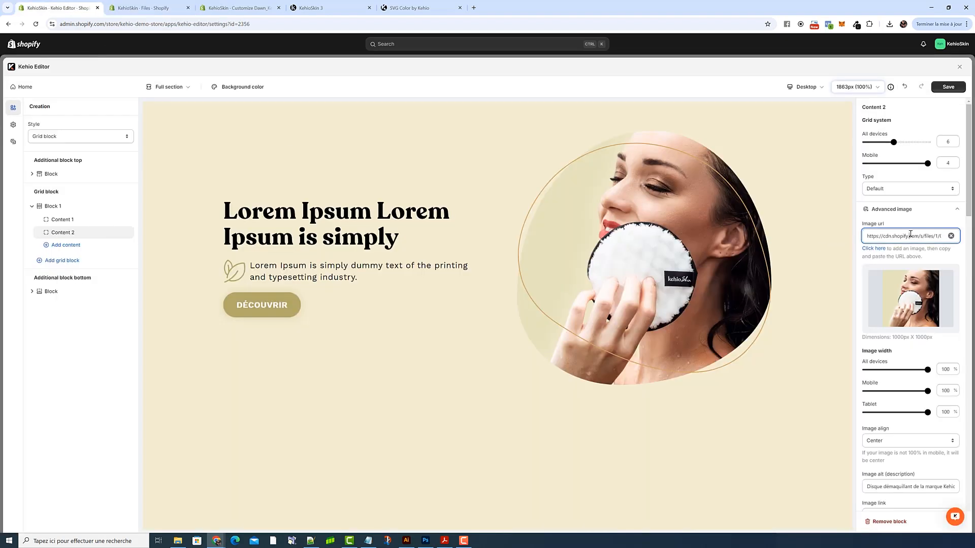
key(ctrl+a)
key(ctrl+v)
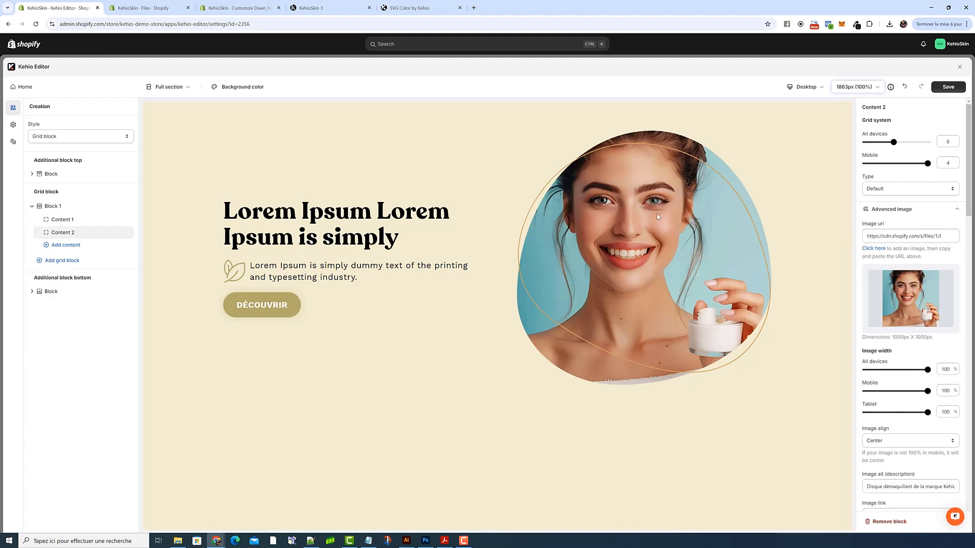
- Examine Content 2's image alt description and cover image settings
scroll(903, 298, down, 2)
click(890, 412)
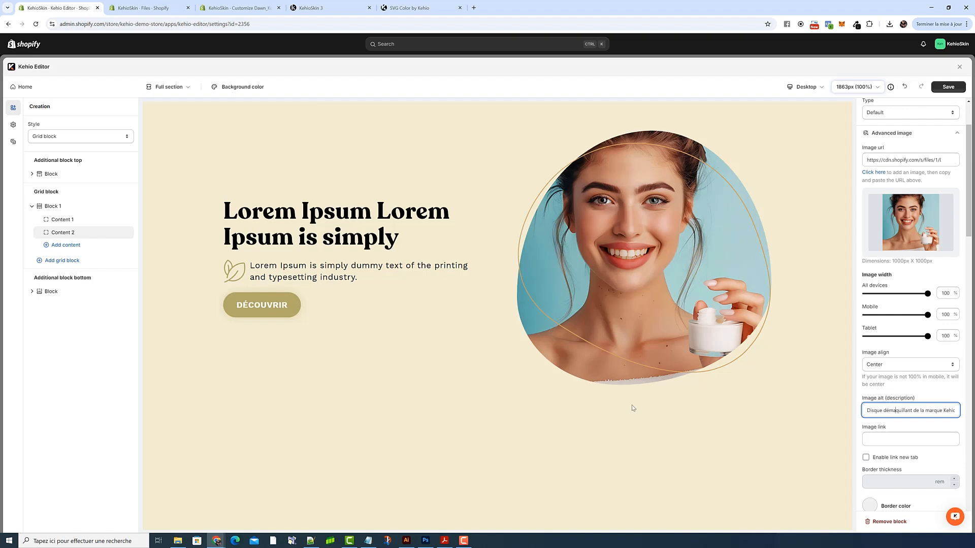
scroll(920, 385, down, 8)
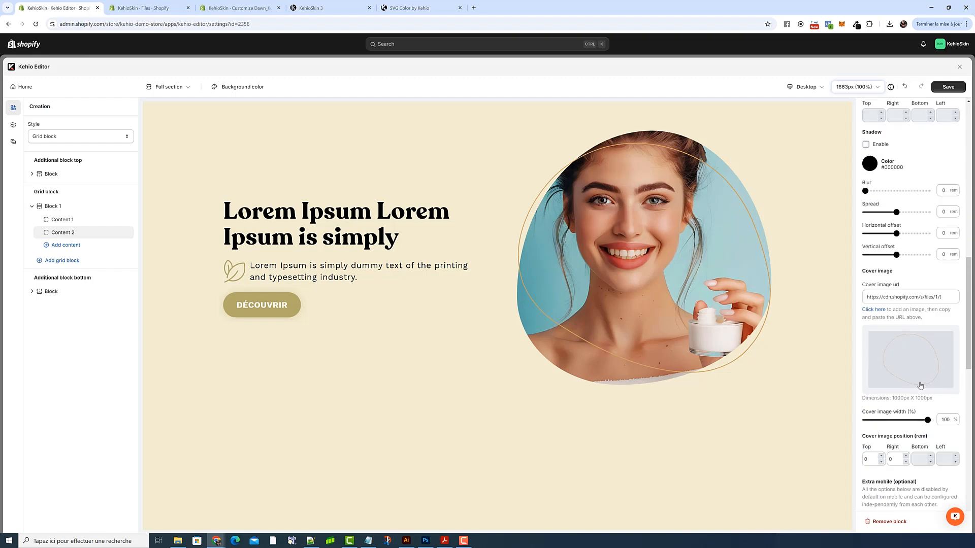
scroll(920, 386, up, 6)
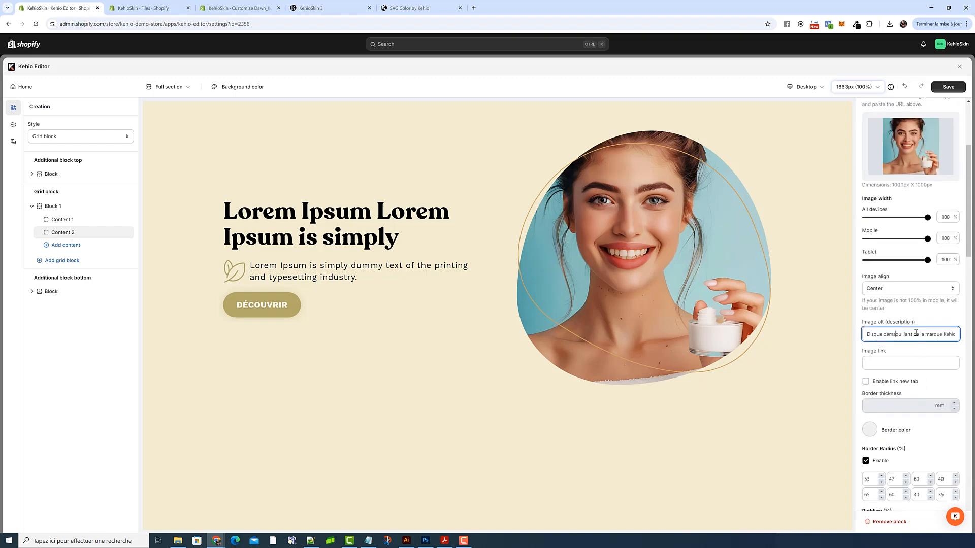
- Copy Content 2's cover image URL and load that outline SVG in SVG Color by Kehio
scroll(916, 333, down, 7)
click(904, 373)
triple_click(902, 373)
right_click(902, 373)
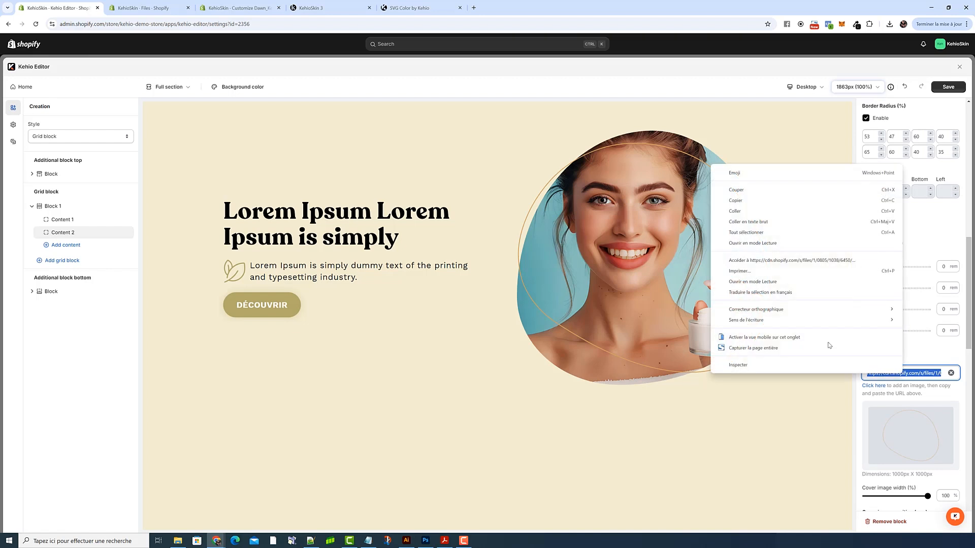
click(792, 203)
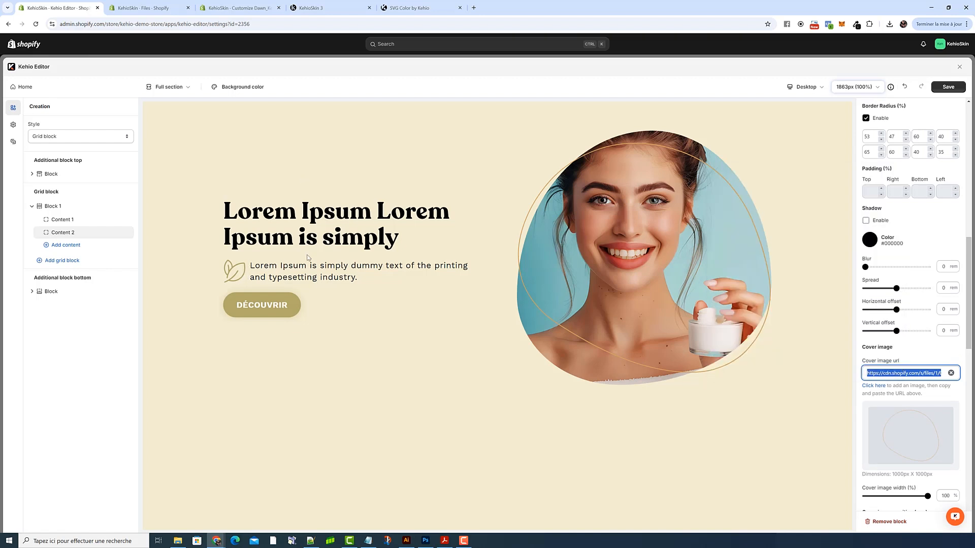
click(411, 7)
click(574, 150)
key(ctrl+v)
click(654, 149)
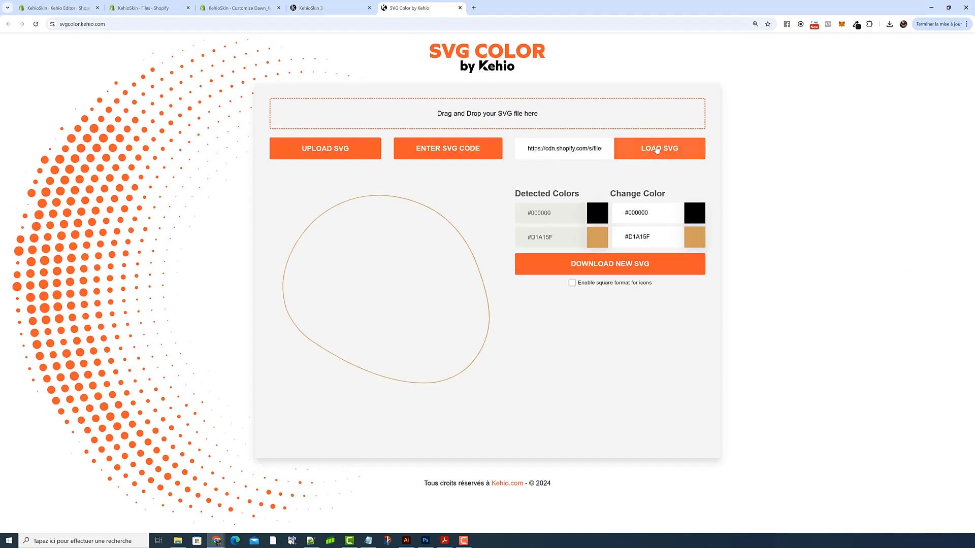
- Compare the outline with the banner in Kehio Editor and try changing its #D1A15F color to dark brown #865311 in SVG Color
click(63, 9)
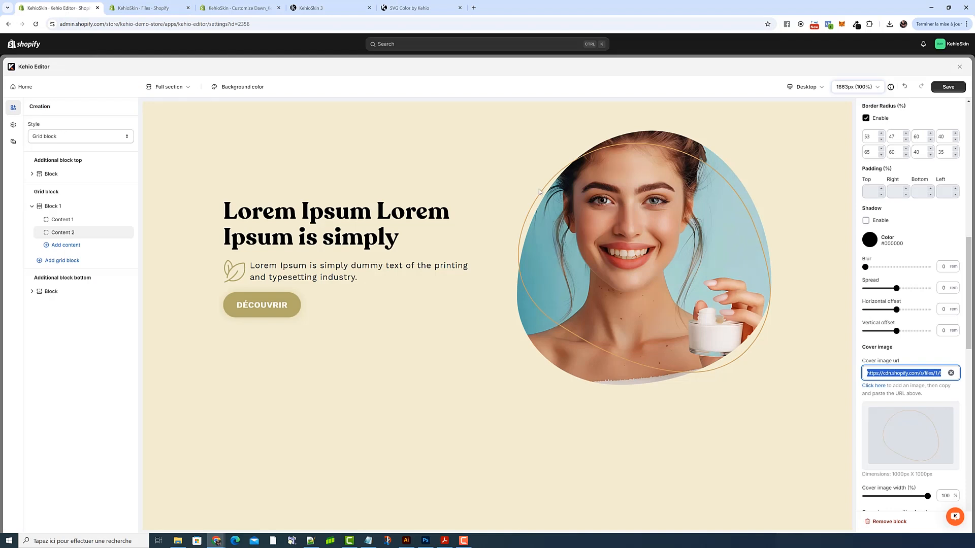
click(412, 8)
click(676, 238)
click(679, 286)
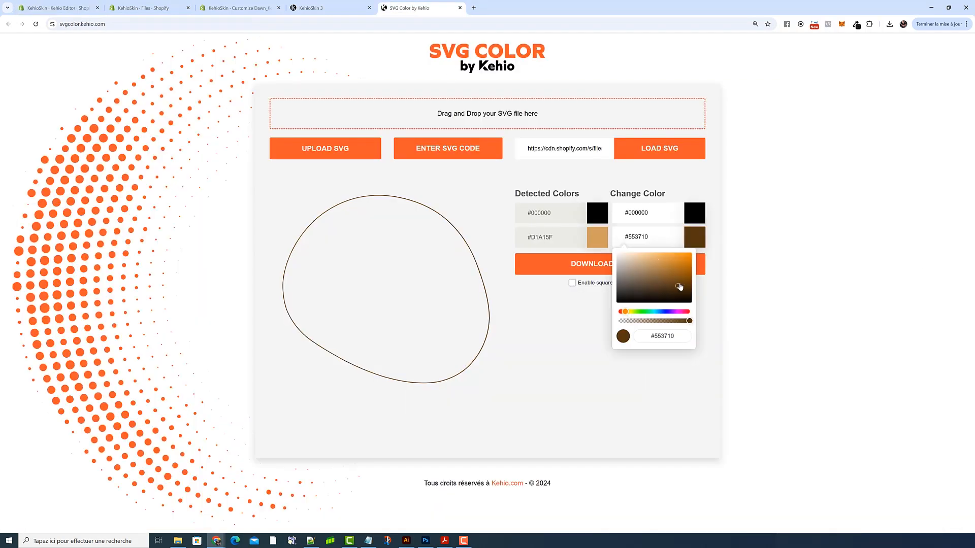
drag(678, 286, 681, 277)
click(757, 275)
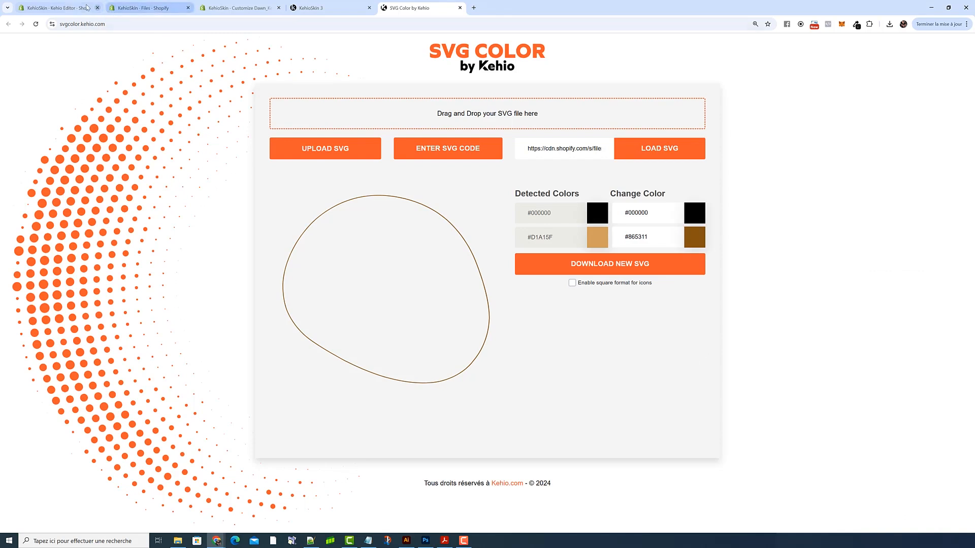
- Return to Kehio Editor, sample the light blue #B0D3D2 from the banner photo and apply it as the background color
click(58, 8)
click(929, 359)
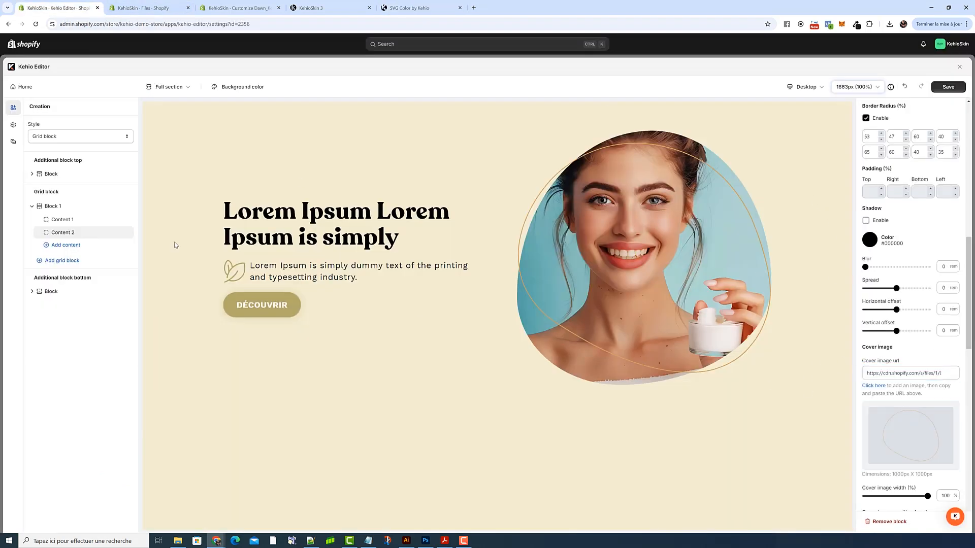
click(857, 24)
click(744, 225)
click(239, 106)
triple_click(263, 192)
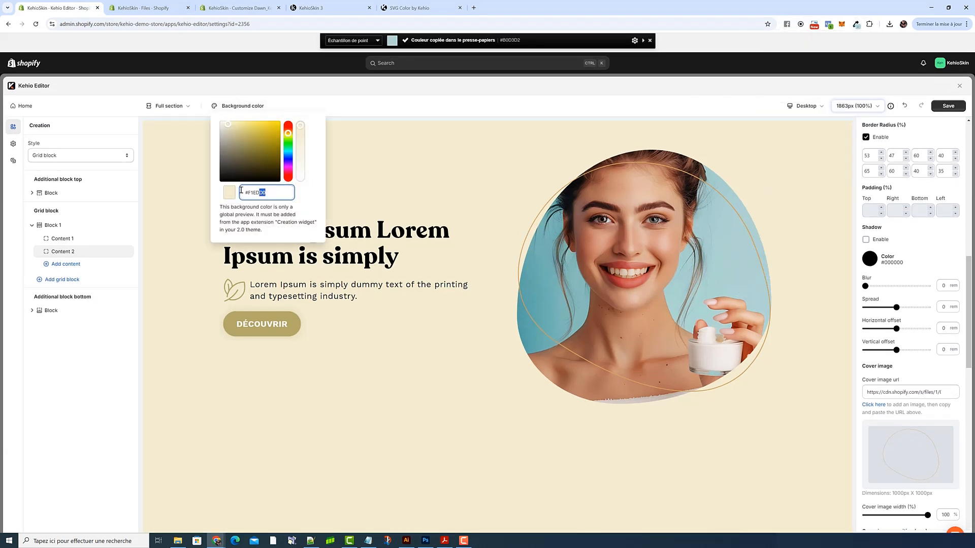
key(ctrl+v)
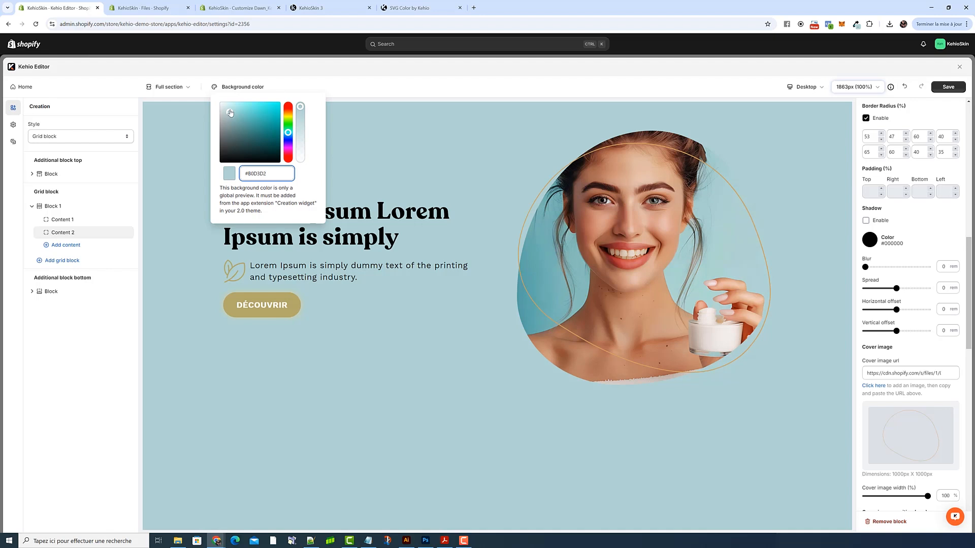
- Lighten the background color to a very pale blue
click(228, 111)
drag(227, 109, 225, 107)
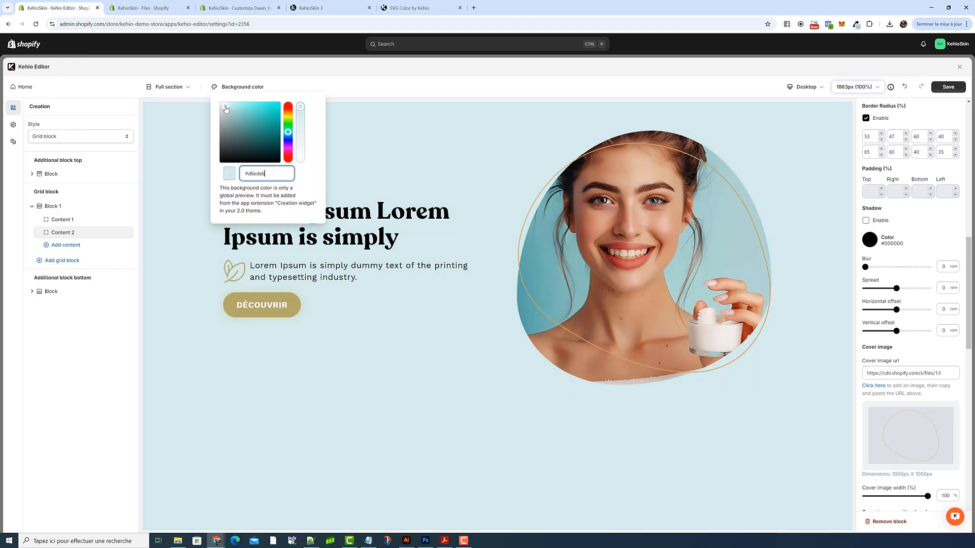
click(366, 183)
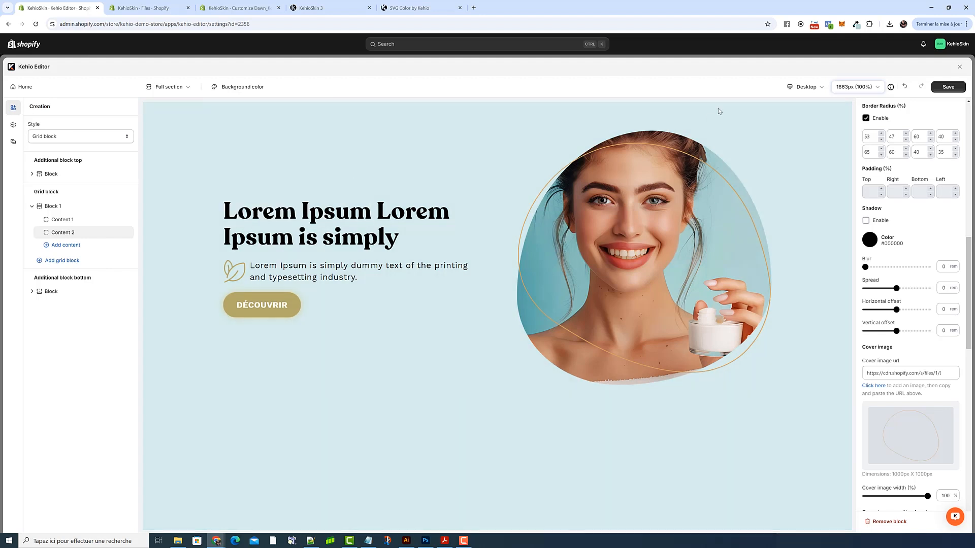
- Load the leaf icon in SVG Color using the image URL of Content 1's Icon with text item
click(66, 219)
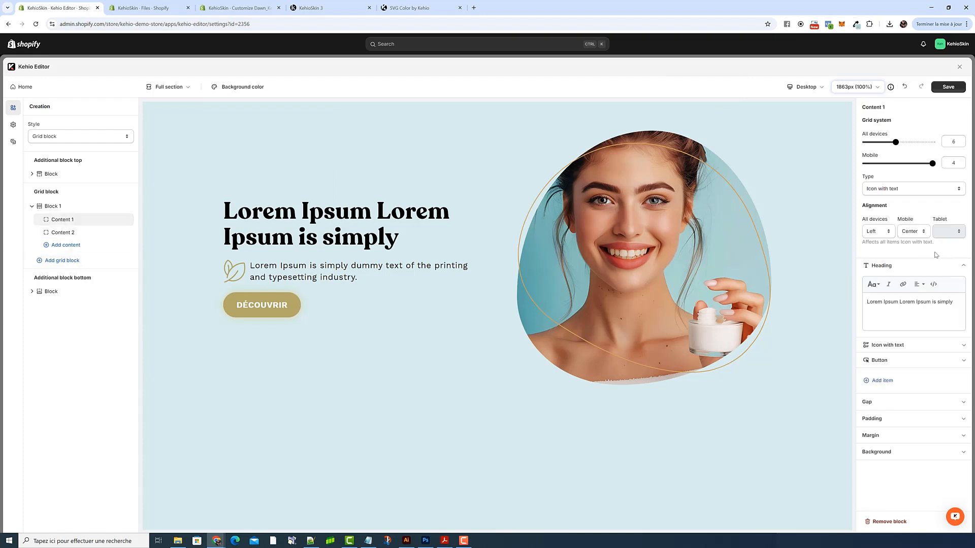
click(897, 346)
triple_click(891, 307)
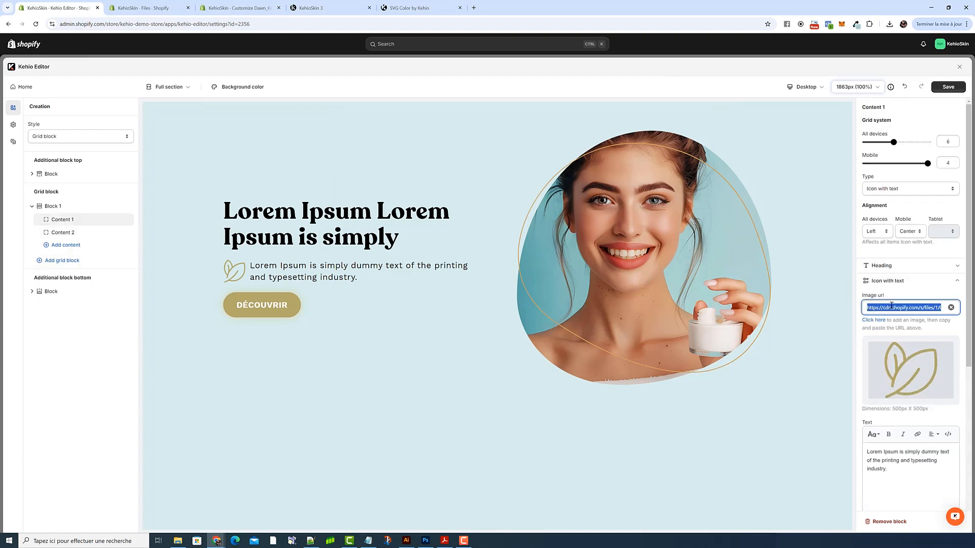
click(416, 8)
triple_click(554, 148)
key(ctrl+v)
click(652, 151)
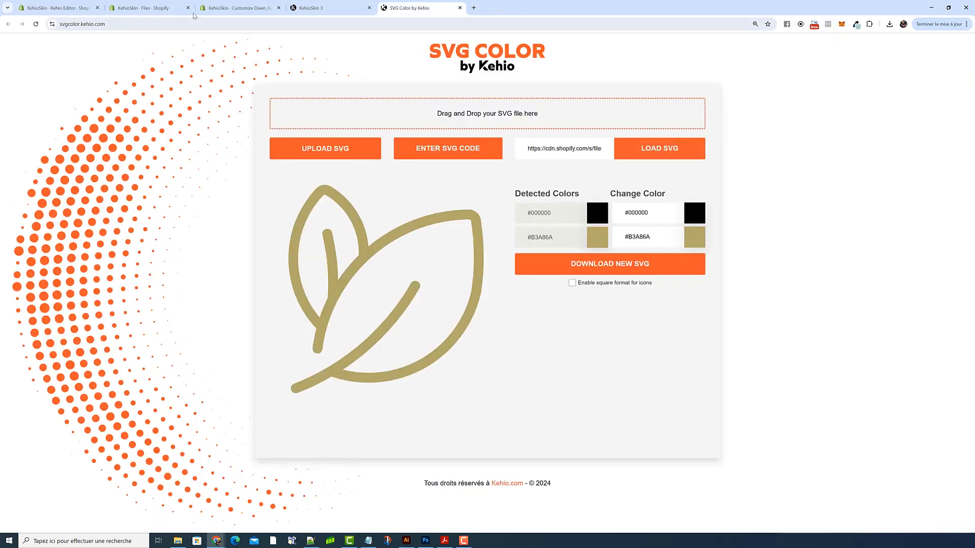
- Recolor the leaf icon's #B3A86A to the teal #56A0A5 sampled from the banner photo and download the new SVG
click(70, 8)
click(855, 24)
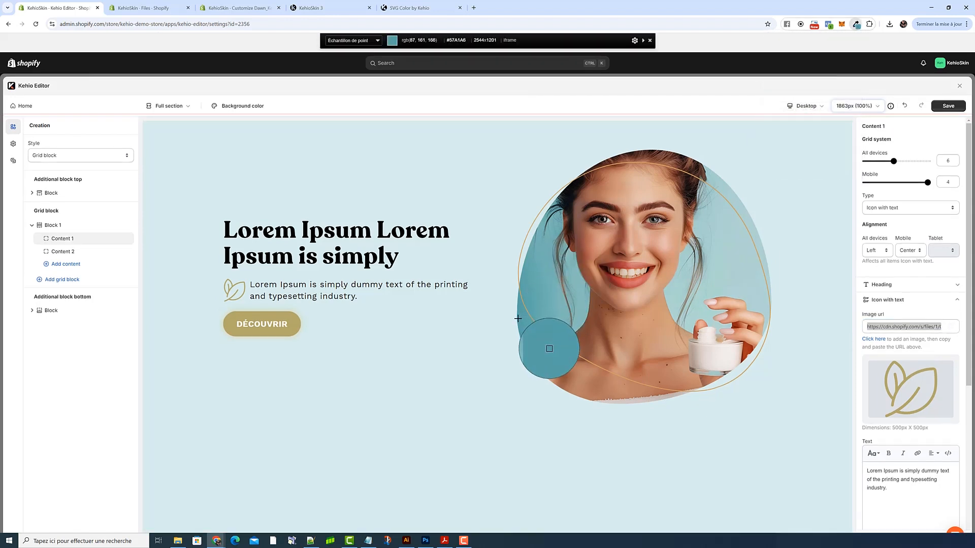
click(518, 319)
click(395, 8)
drag(651, 237, 624, 237)
key(ctrl+v)
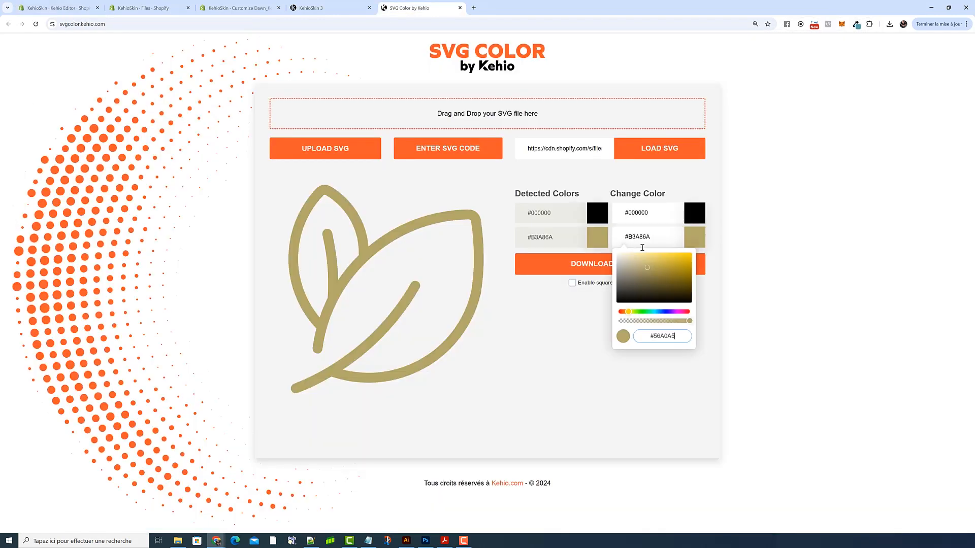
click(757, 271)
click(636, 269)
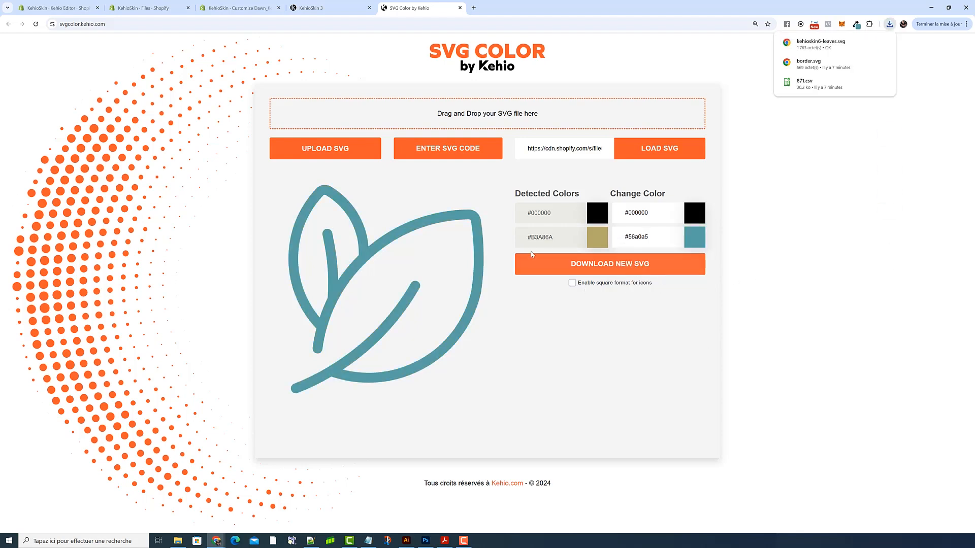
- Upload the kehioskin6-leaves and border SVG files from the Téléchargements folder to Shopify Files
click(144, 8)
click(943, 69)
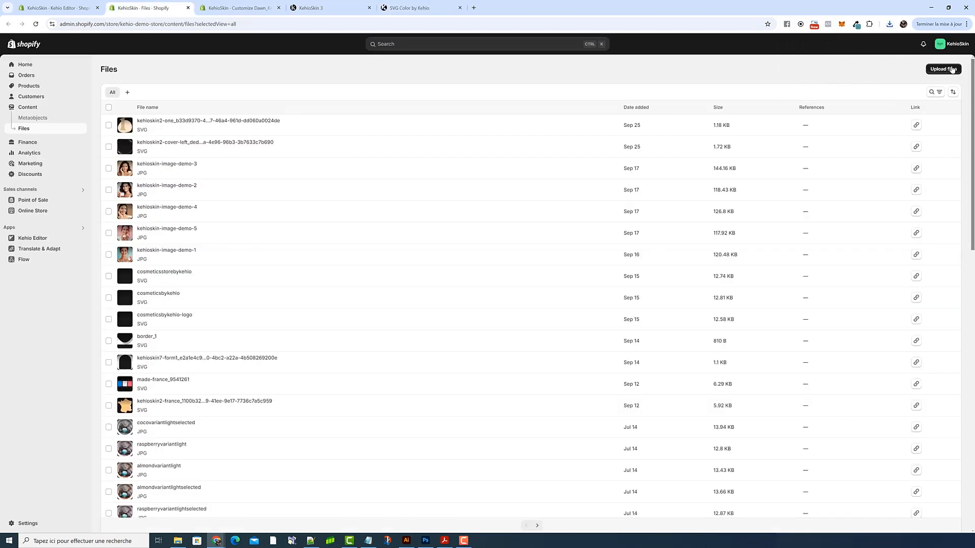
click(320, 168)
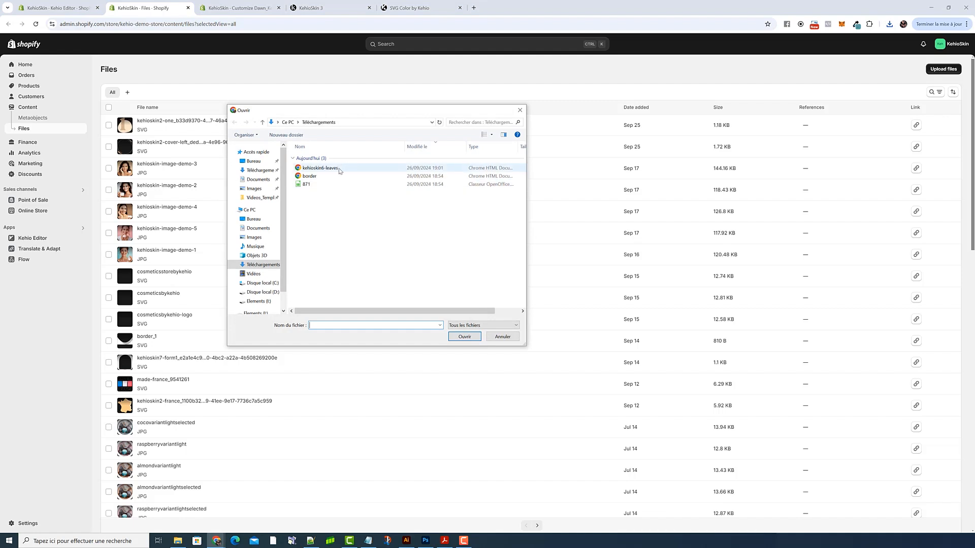
ctrl+click(311, 177)
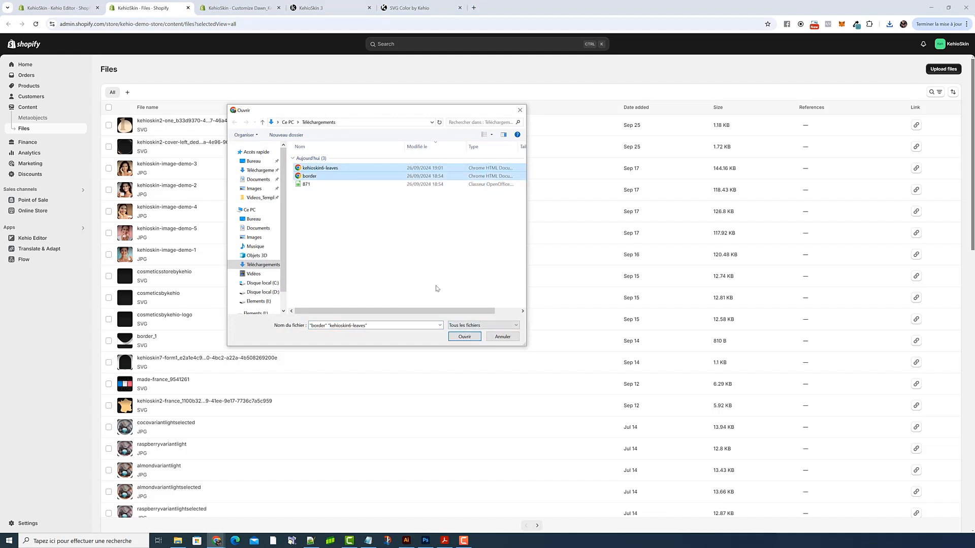
click(463, 336)
- Examine the banner's border area on the KehioSkin 3 page and return to Shopify Files
click(332, 9)
scroll(543, 295, up, 8)
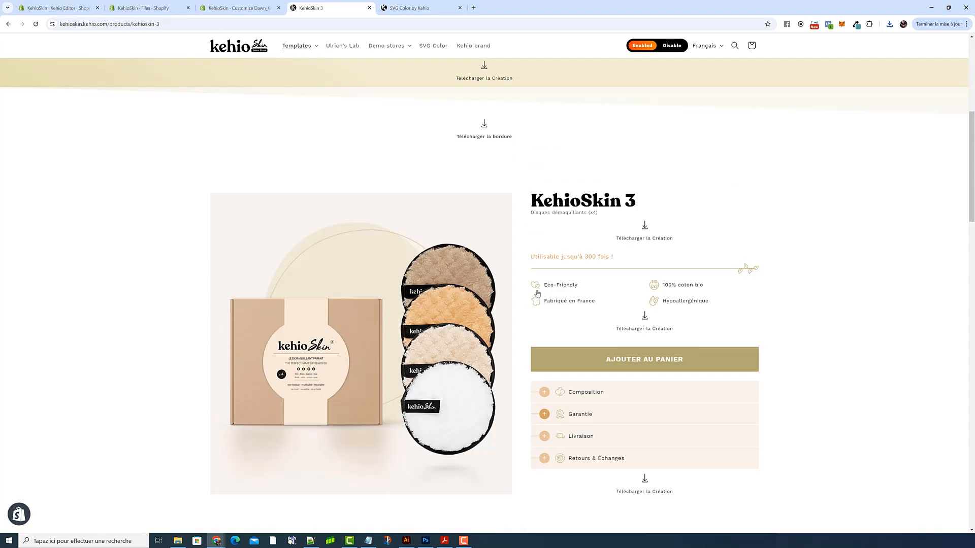
click(143, 8)
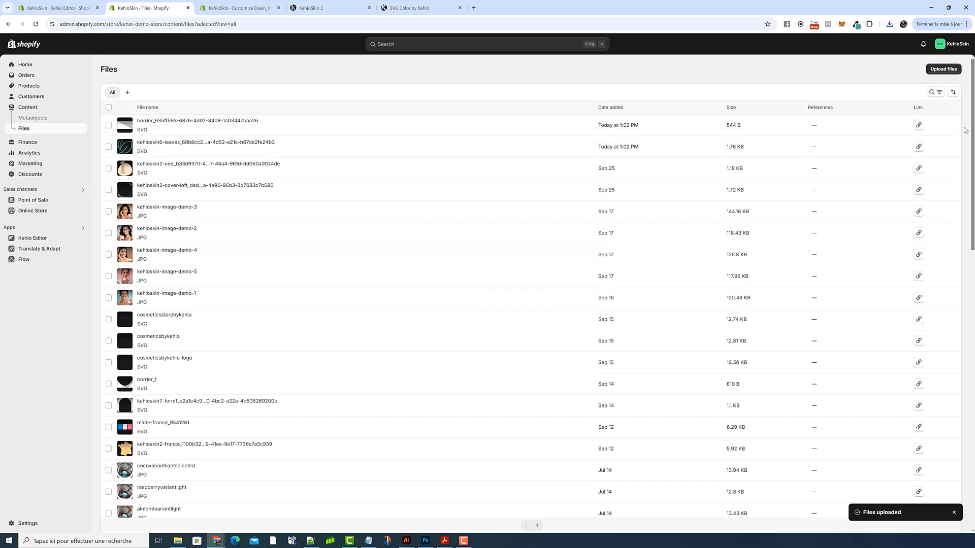
- Copy the uploaded kehioskin6-leaves file's link and use it as the image URL of Content 1's Icon with text item
click(919, 147)
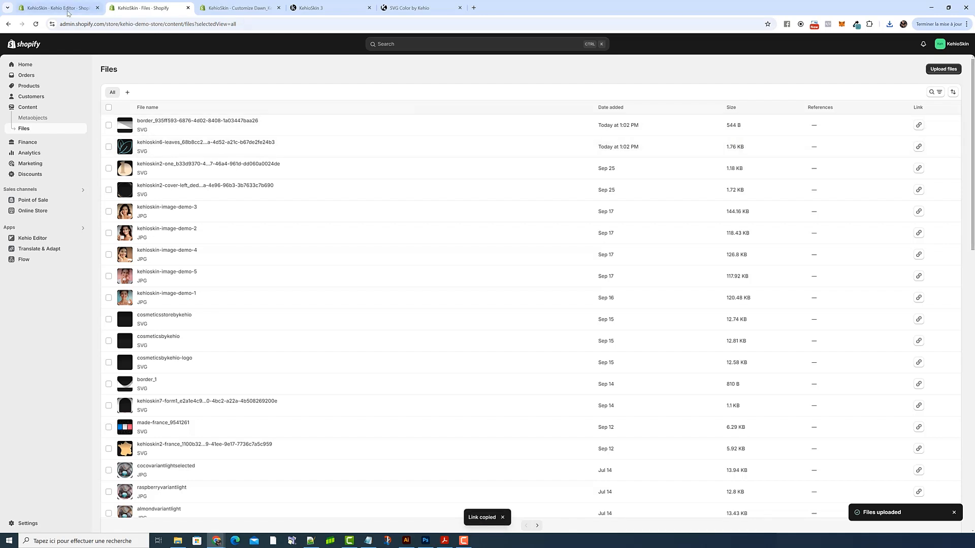
click(66, 8)
triple_click(888, 306)
key(ctrl+v)
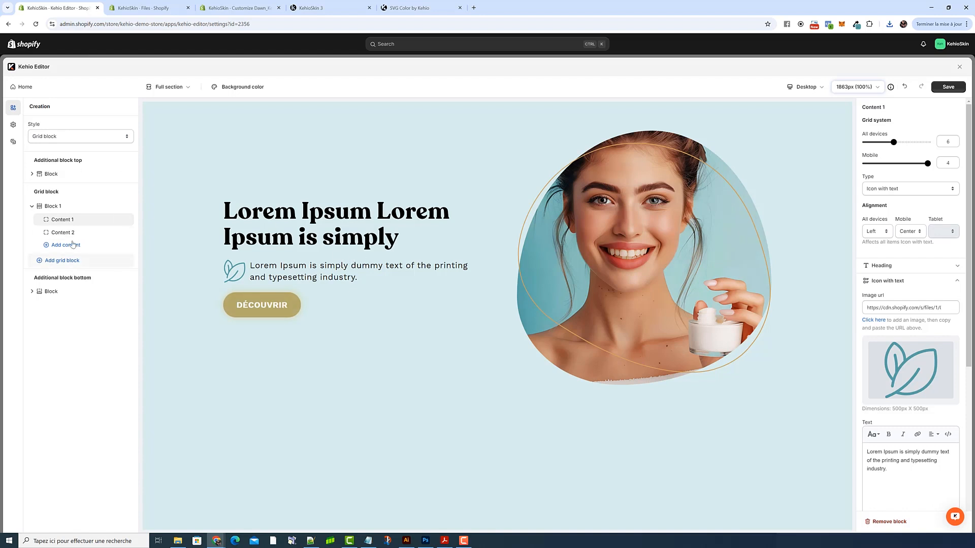
- Check the options of Block 1 and Content 1, and open the creation's style settings
click(60, 205)
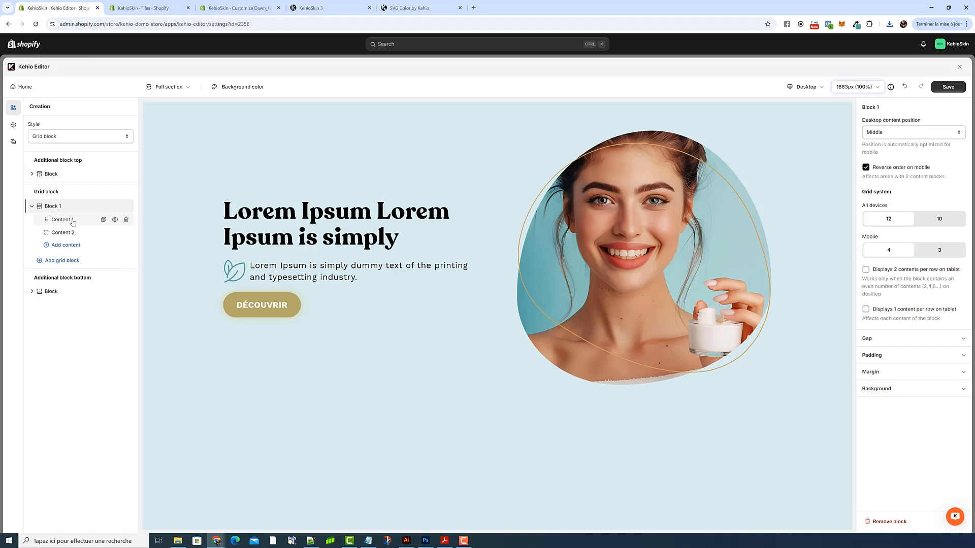
click(72, 222)
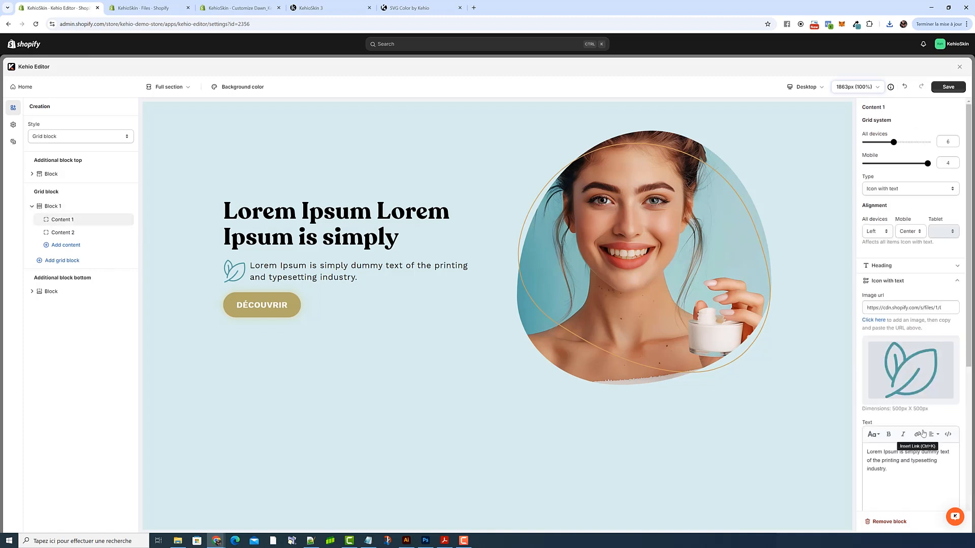
click(948, 435)
click(947, 434)
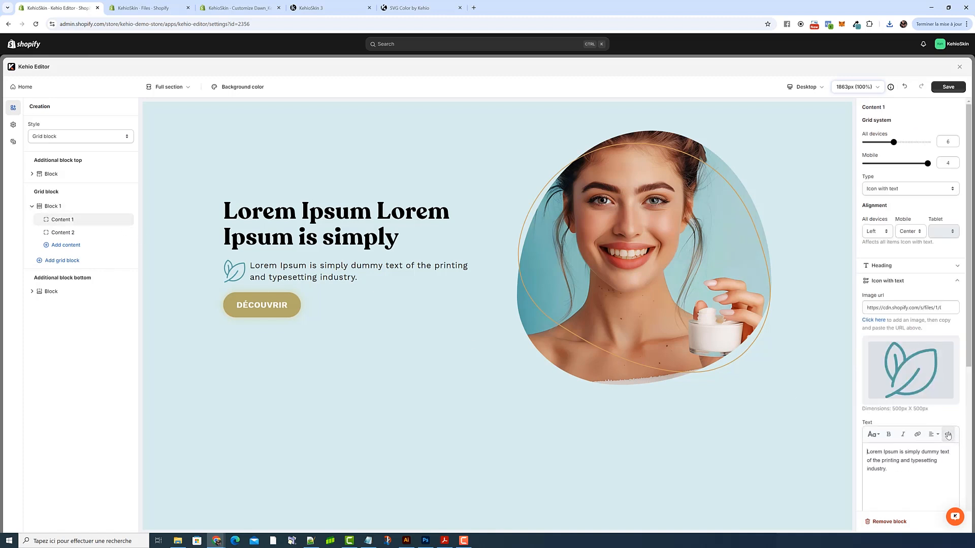
click(12, 128)
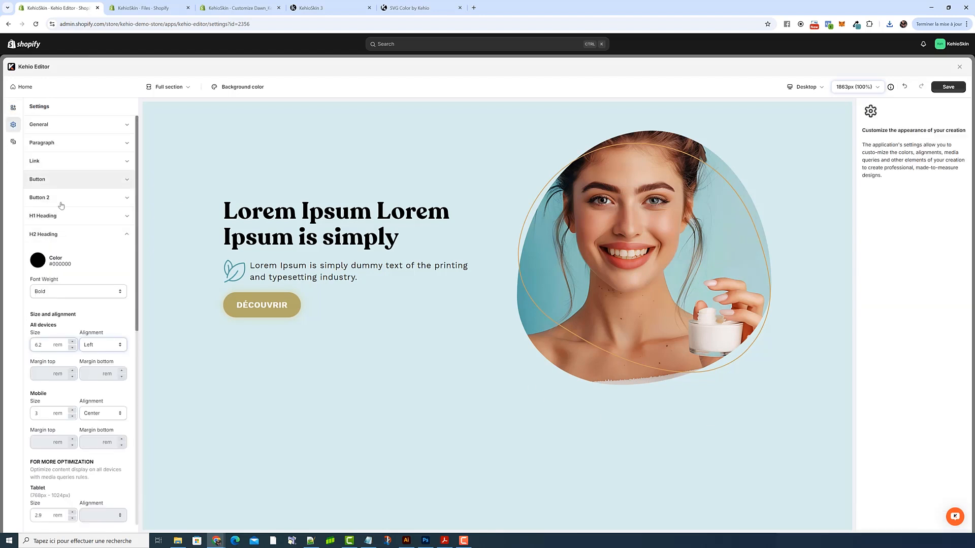
click(39, 262)
click(86, 351)
key(ctrl+a)
key(ctrl+v)
drag(92, 259, 95, 348)
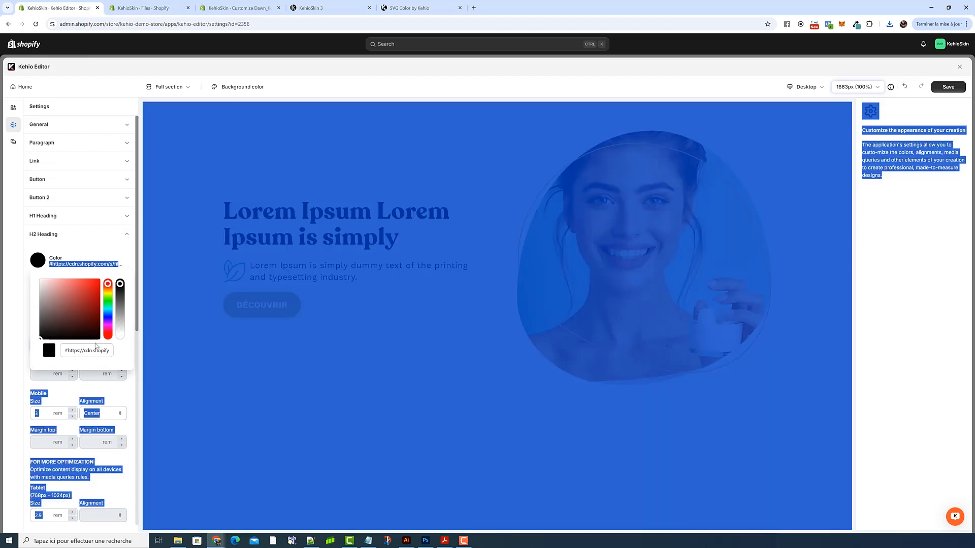
click(95, 346)
click(75, 265)
click(86, 349)
key(ctrl+a)
key(BackSpace)
click(120, 267)
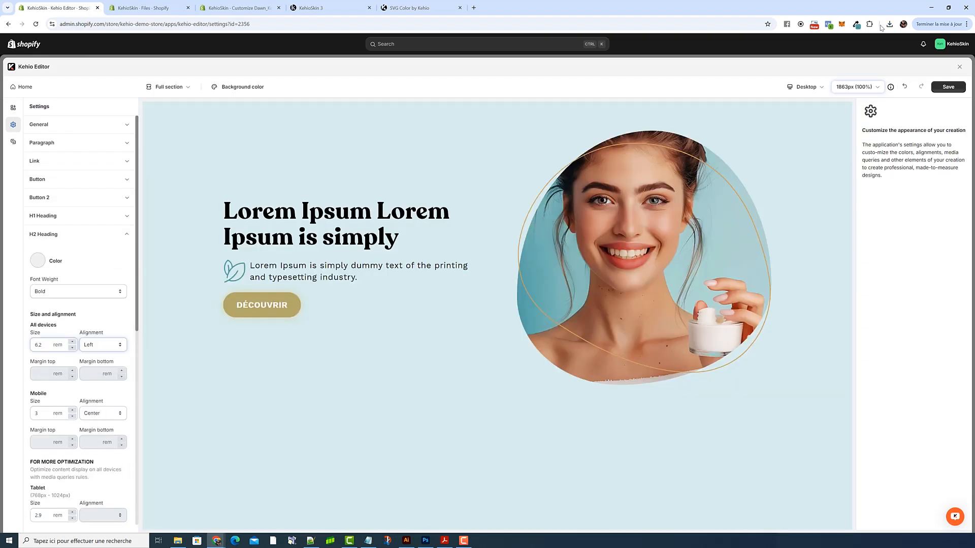
- Copy the previously sampled teal 56A0A5 from the color picker extension and apply it as the H2 heading color
click(857, 26)
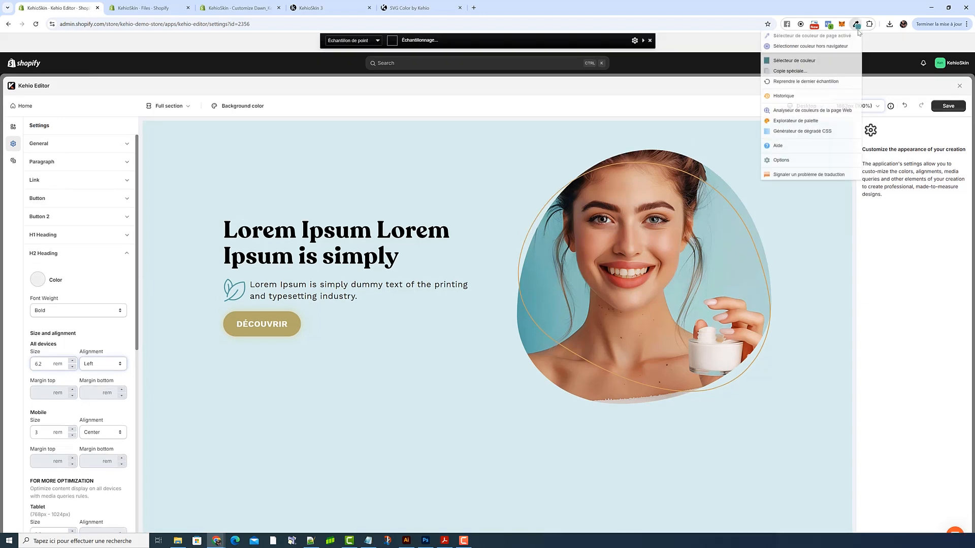
click(824, 72)
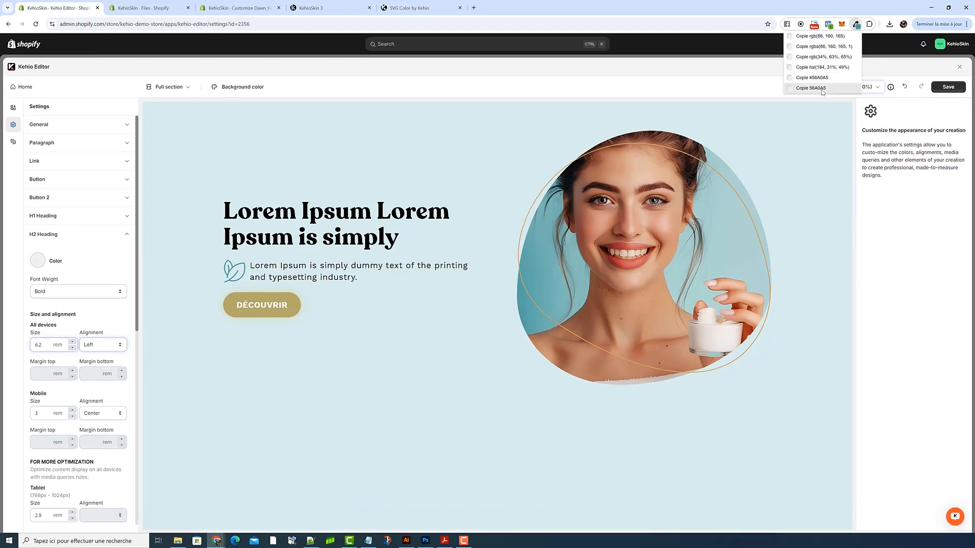
click(822, 87)
click(38, 264)
click(90, 349)
key(ctrl+v)
click(120, 265)
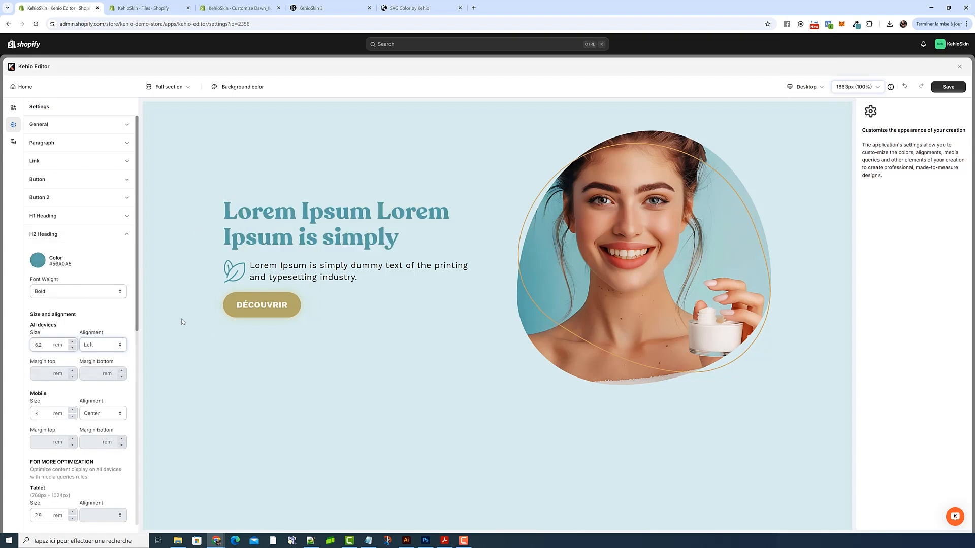
- Set the H2 heading color to the dark grey #313131
click(42, 266)
drag(62, 301, 66, 380)
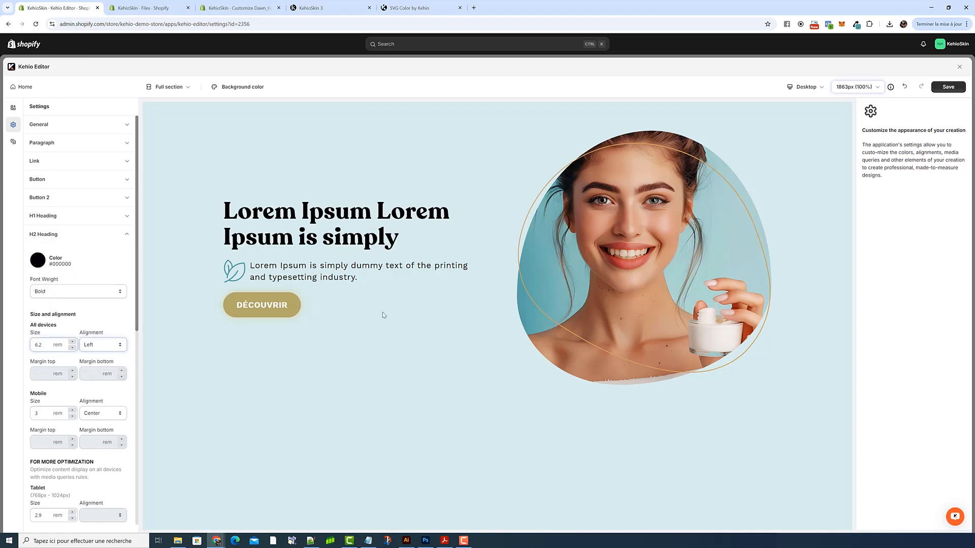
click(40, 265)
drag(40, 336, 40, 328)
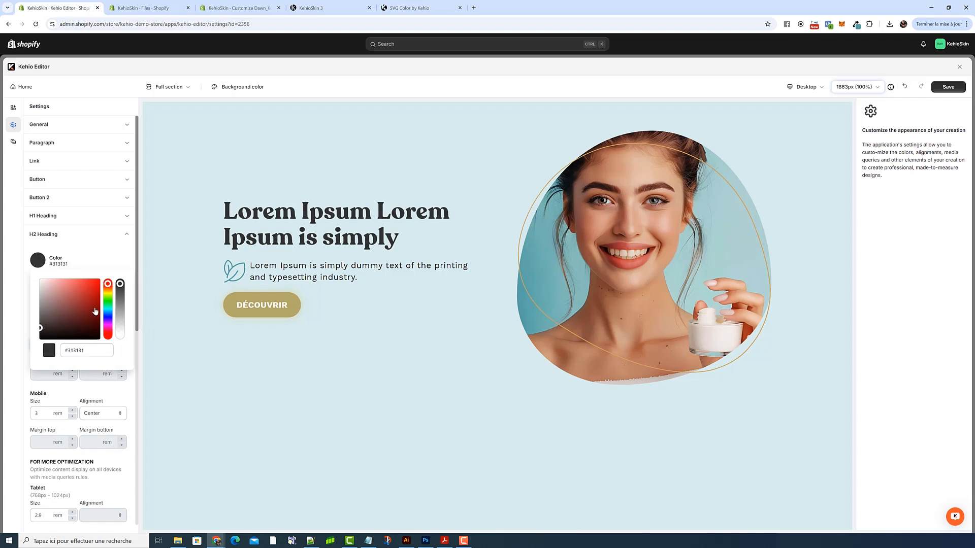
click(236, 217)
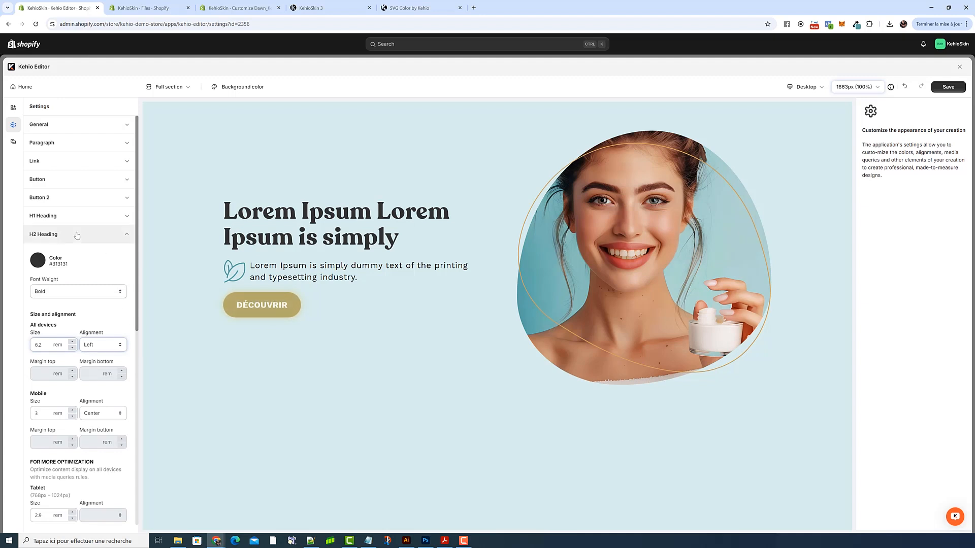
- Collapse the H2 Heading settings and open the Button settings at the background colors
click(856, 24)
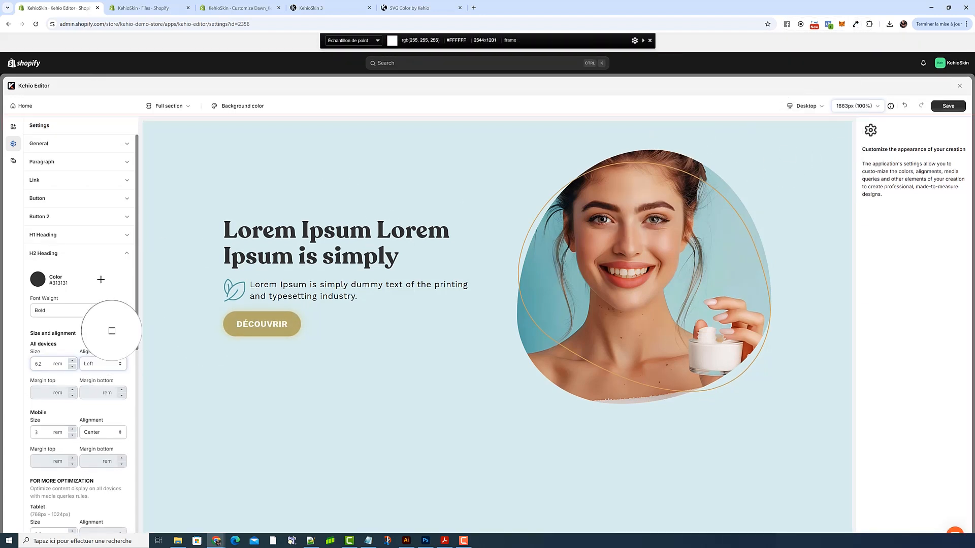
click(79, 255)
click(65, 199)
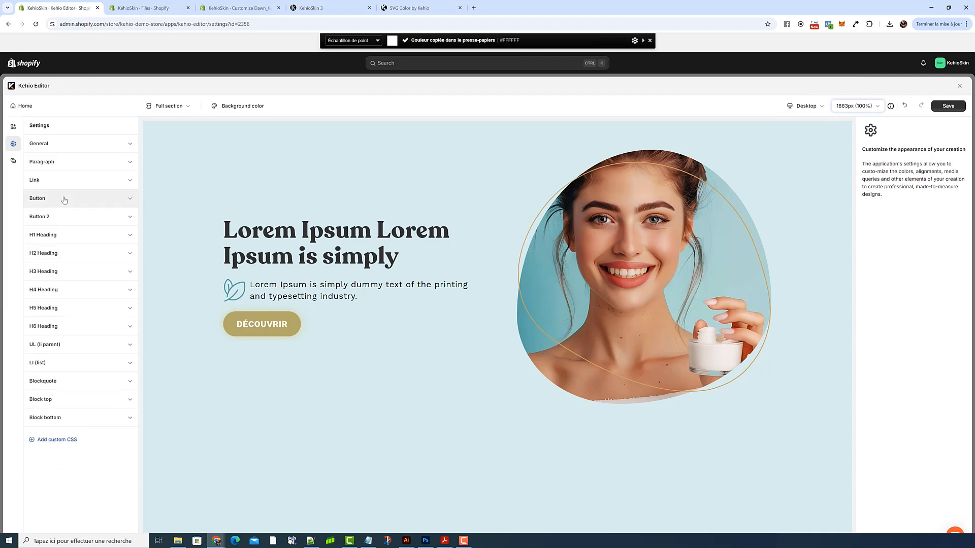
scroll(73, 237, down, 10)
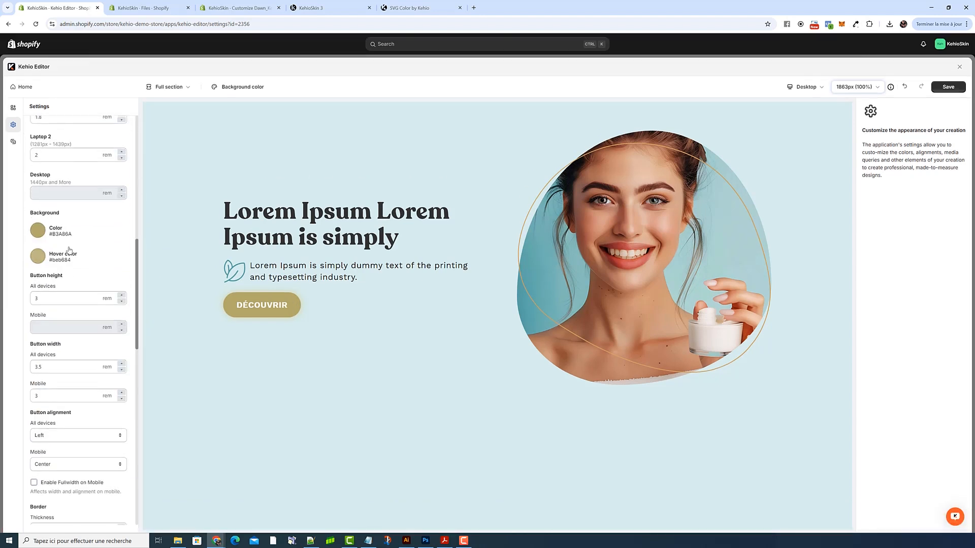
click(38, 230)
triple_click(91, 319)
text(#FFFFFF)
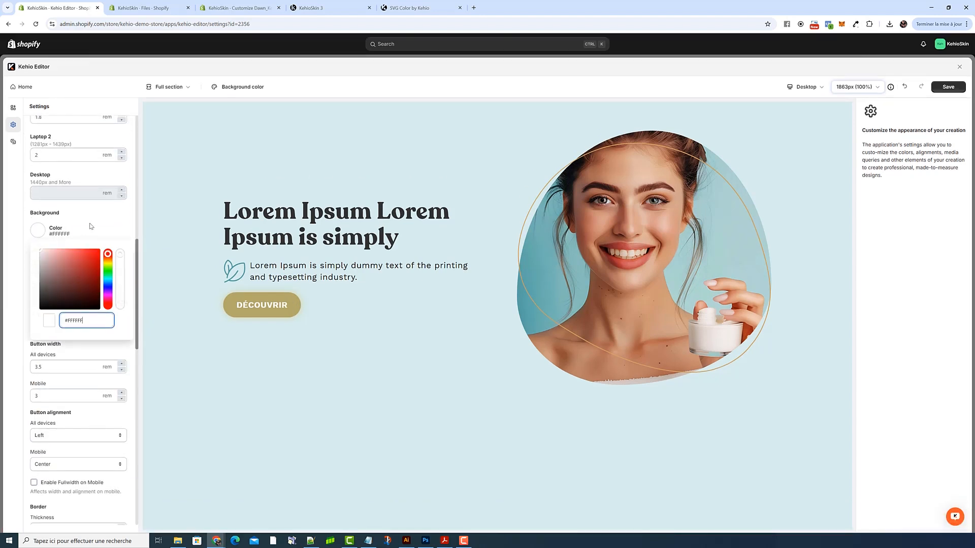
click(91, 227)
click(57, 238)
triple_click(91, 319)
key(BackSpace)
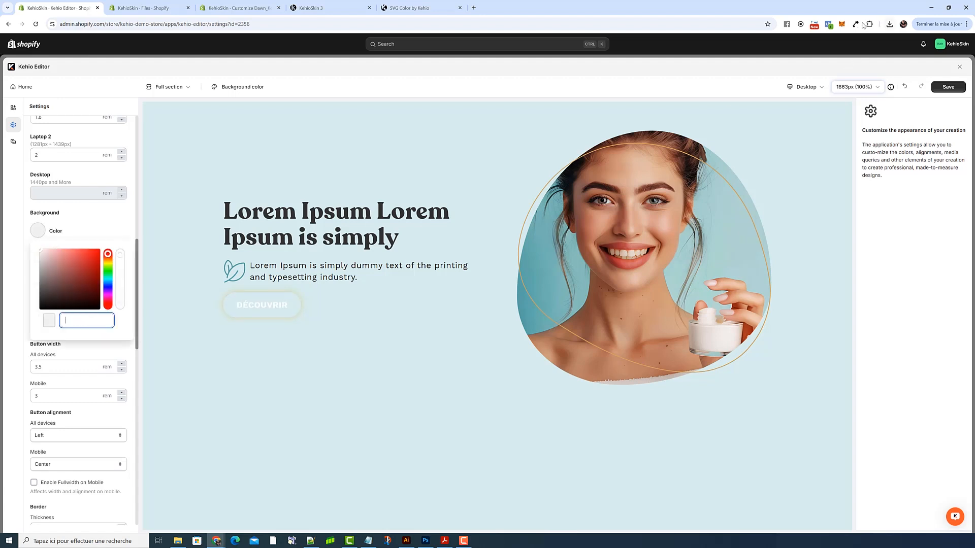
- Sample the teal #57A1A8 from the banner photo and set it as the button's background color
click(855, 24)
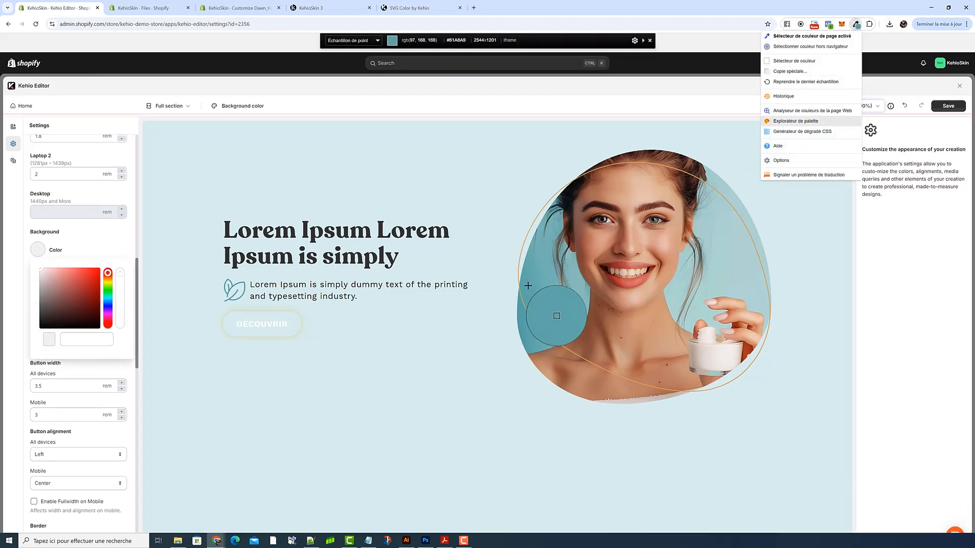
click(531, 317)
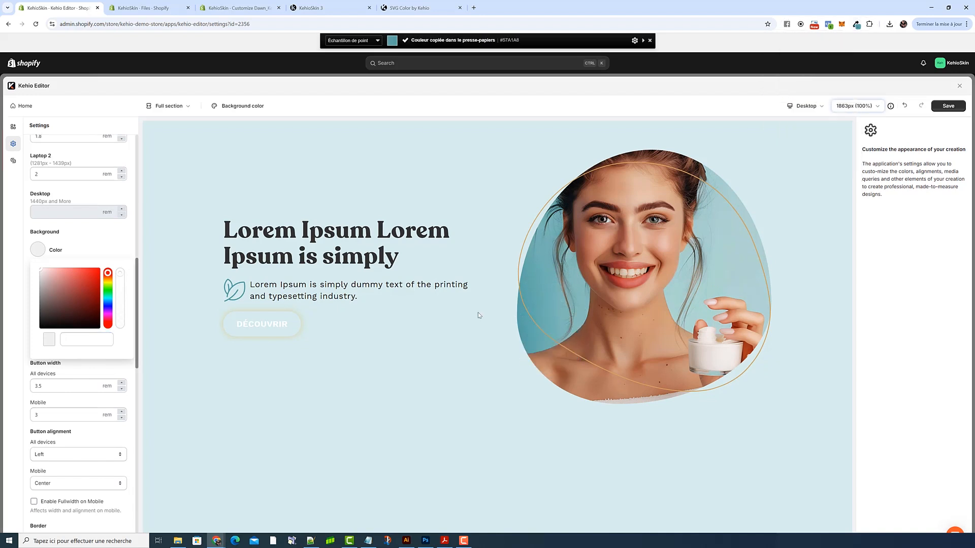
text(#57A1A8)
click(104, 230)
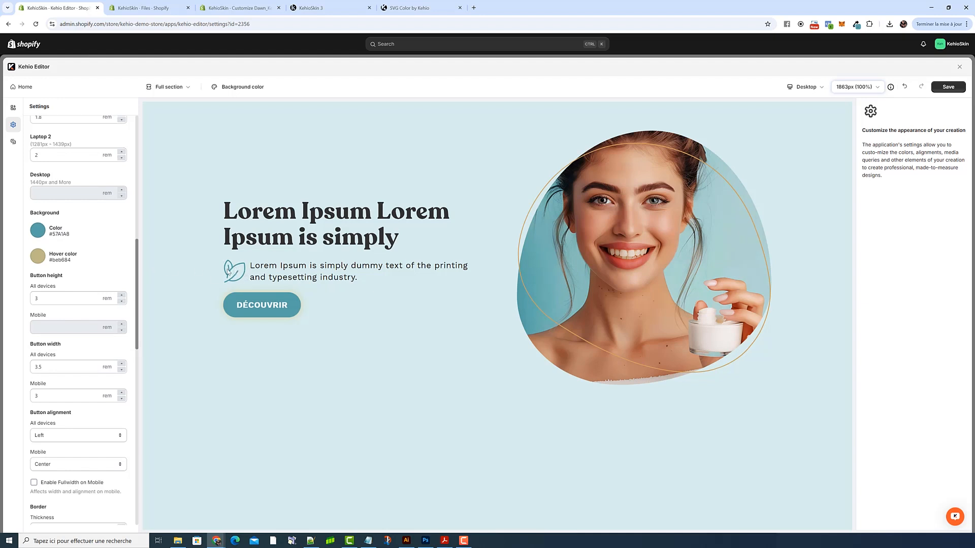
- Set the button's background hover color to #71bcc4, a lighter shade of #57A1A8
click(35, 257)
triple_click(97, 348)
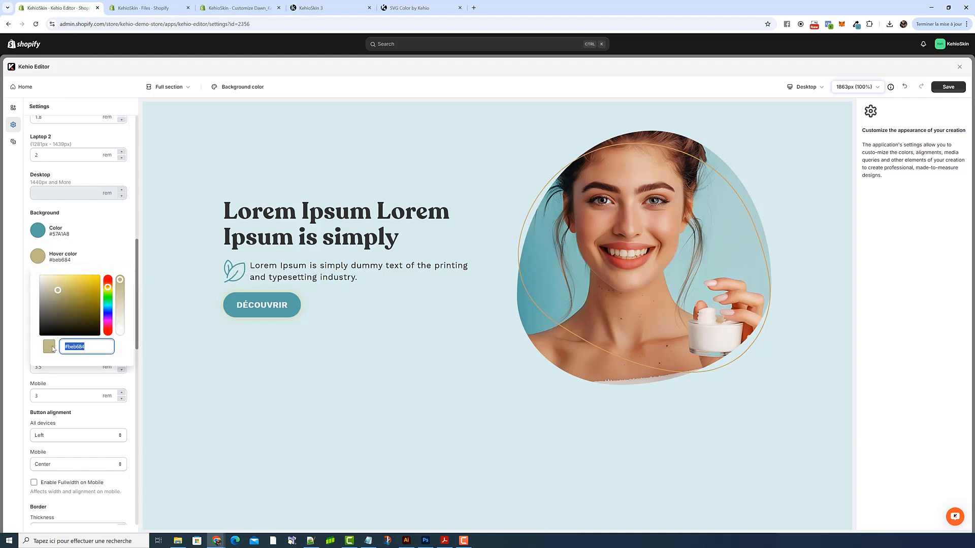
text(#57A1A8)
drag(69, 299, 65, 288)
click(182, 274)
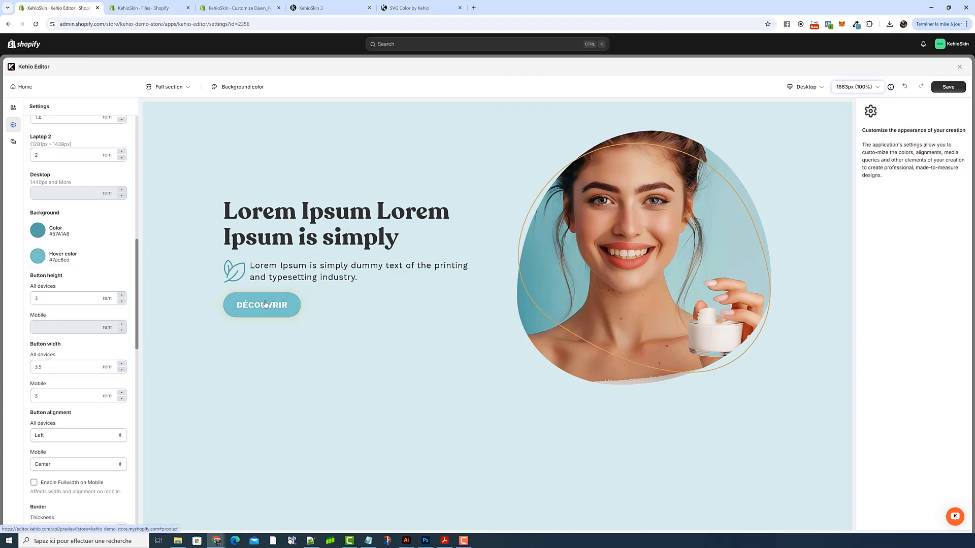
click(38, 257)
drag(64, 290, 65, 292)
click(151, 283)
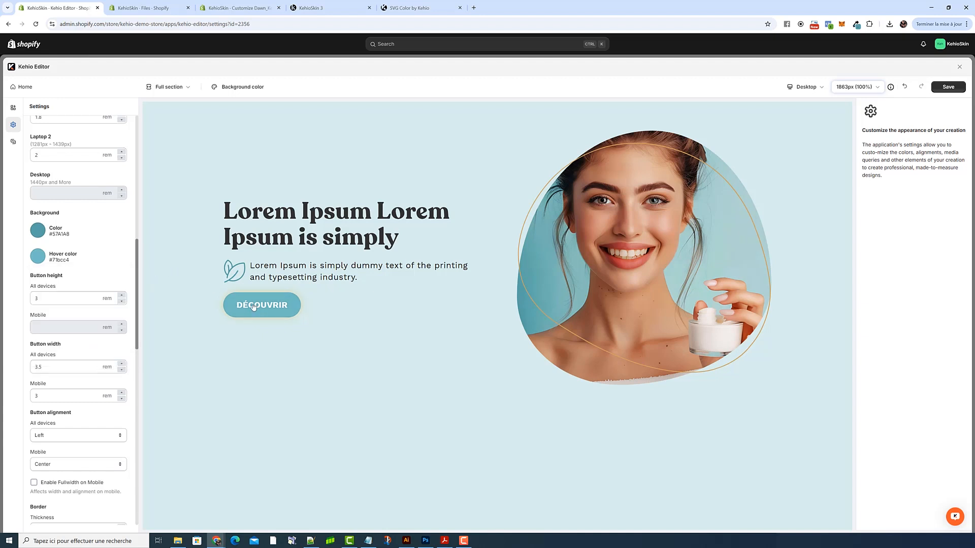
- Reset the button's hover color to #57A1A8 and lighten it slightly to #62adb5
click(43, 257)
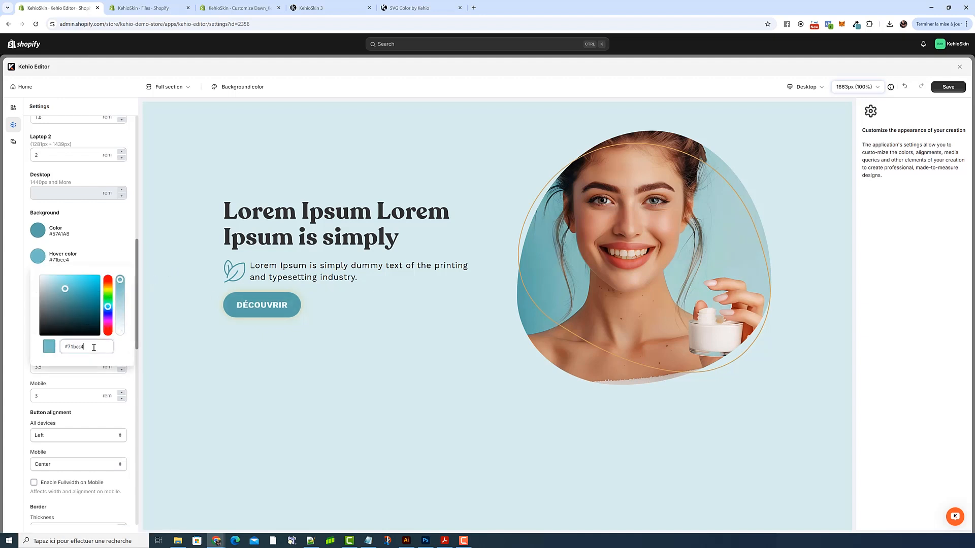
drag(93, 348, 61, 347)
text(#57A1A8)
drag(69, 296, 68, 293)
click(197, 265)
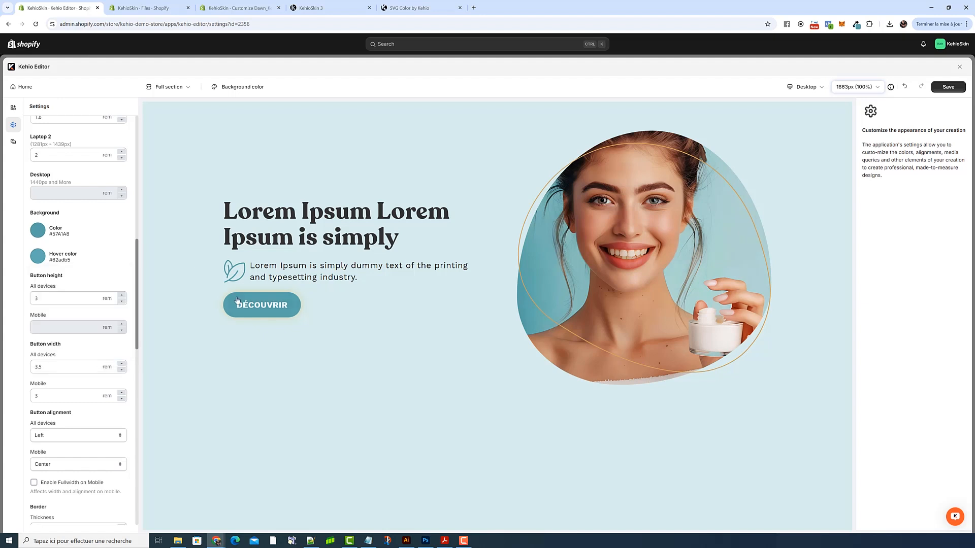
- Set the button's shadow color to #57A1A8 and save the creation
scroll(56, 293, down, 8)
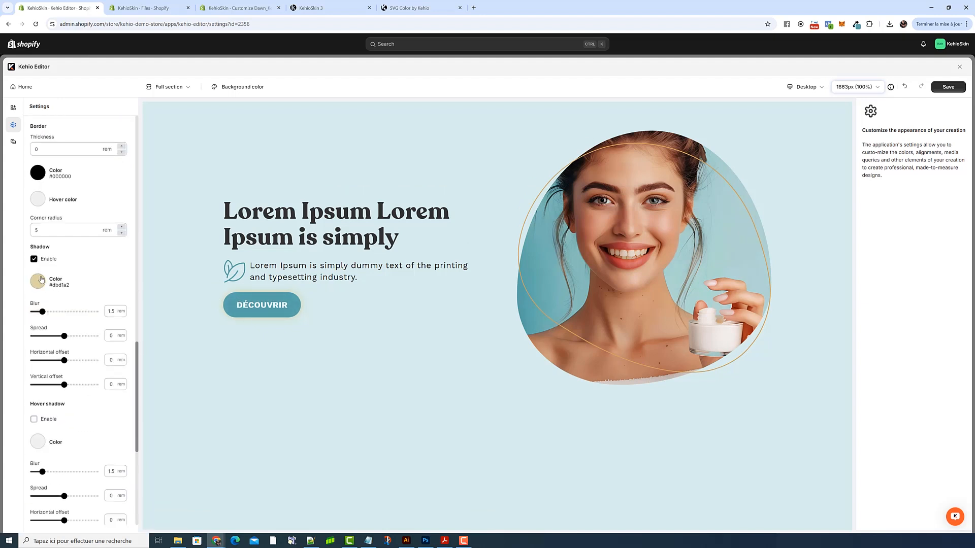
click(41, 280)
drag(99, 372, 56, 375)
text(#57A1A8)
click(108, 284)
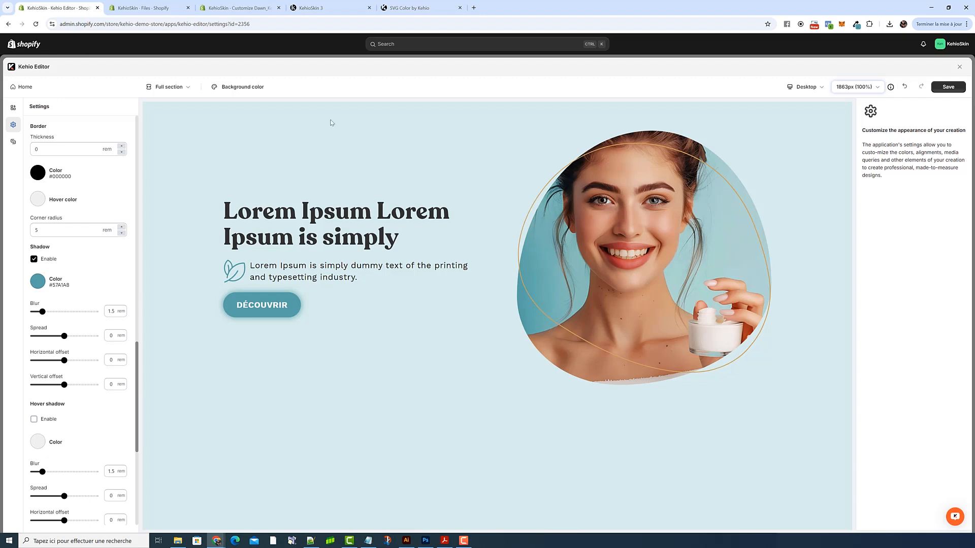
click(948, 91)
- Check the saved banner in the theme editor and copy the creation's background color #d6edeb from Kehio Editor
click(238, 8)
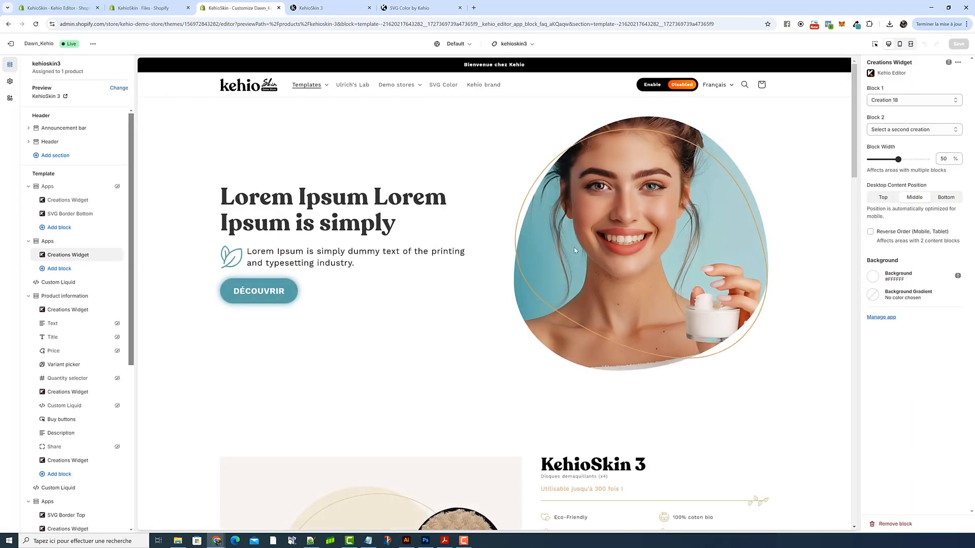
click(74, 6)
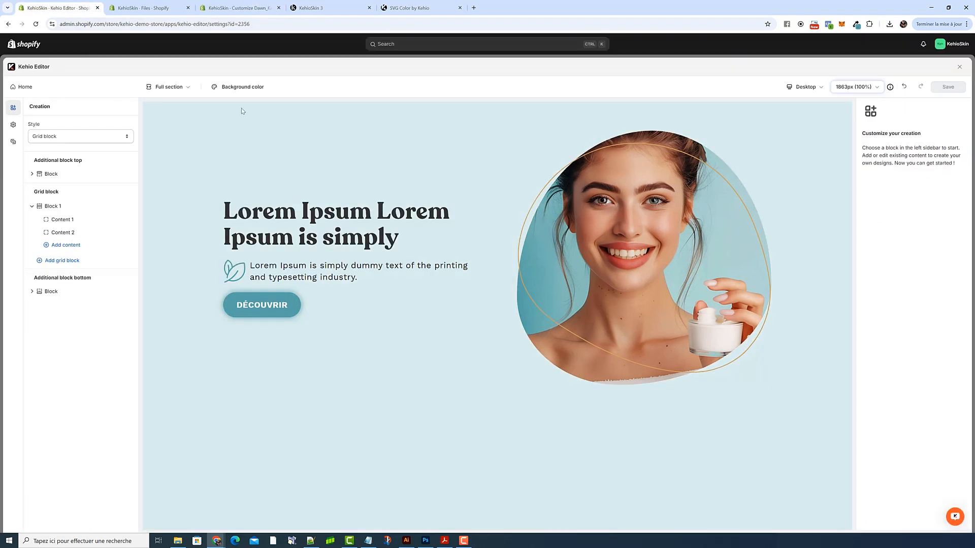
click(243, 89)
click(235, 174)
key(ctrl+c)
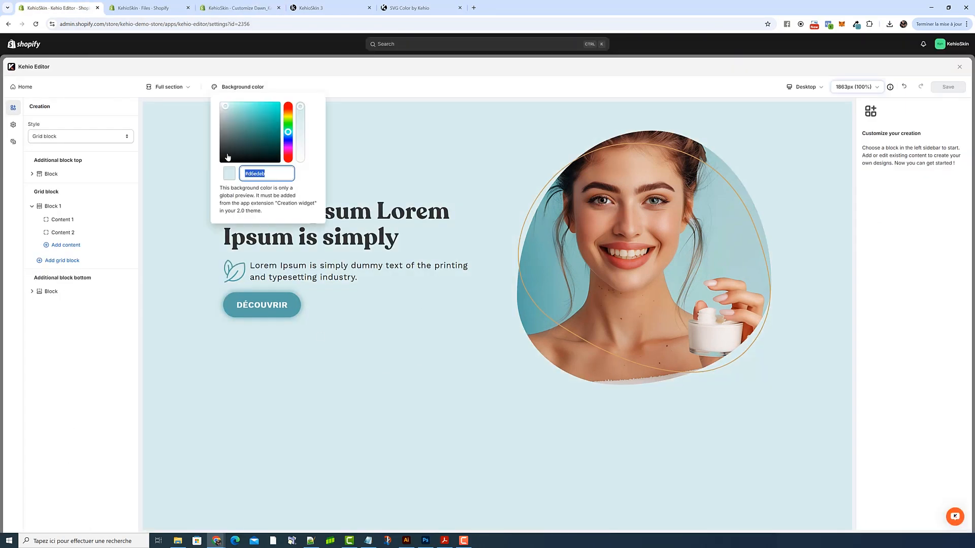
- Set the Creations Widget's background to the copied #D6EDEB in the Shopify theme editor and save the theme
click(226, 7)
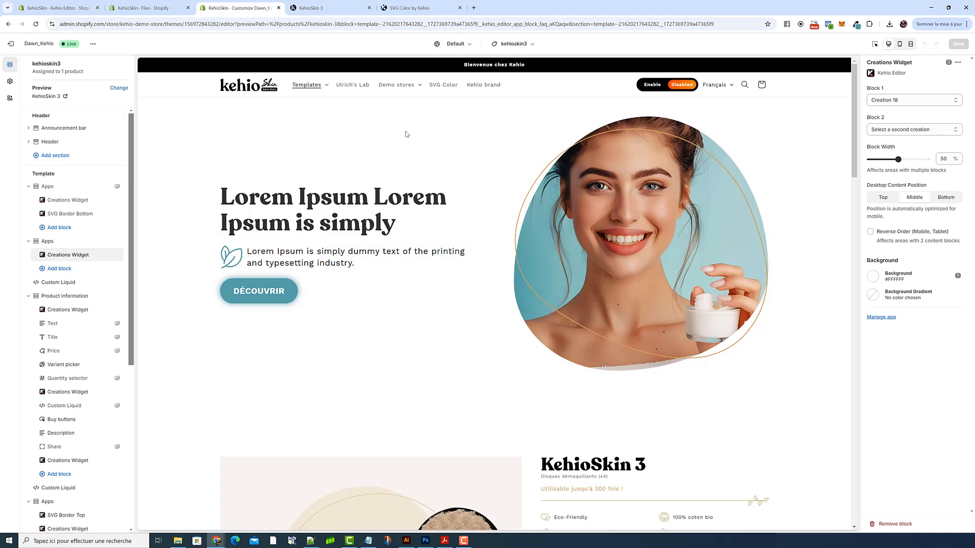
click(872, 278)
drag(916, 222, 882, 223)
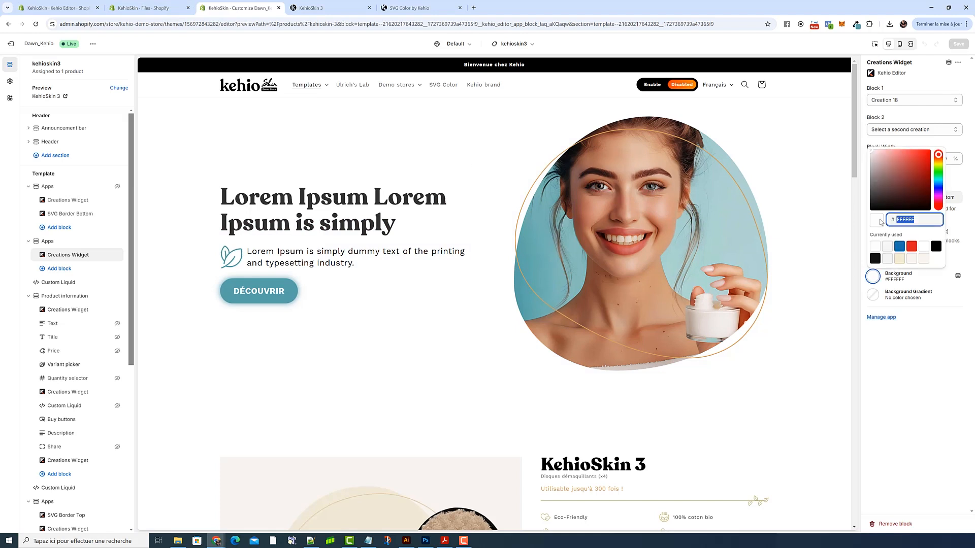
key(ctrl+v)
click(946, 397)
click(958, 44)
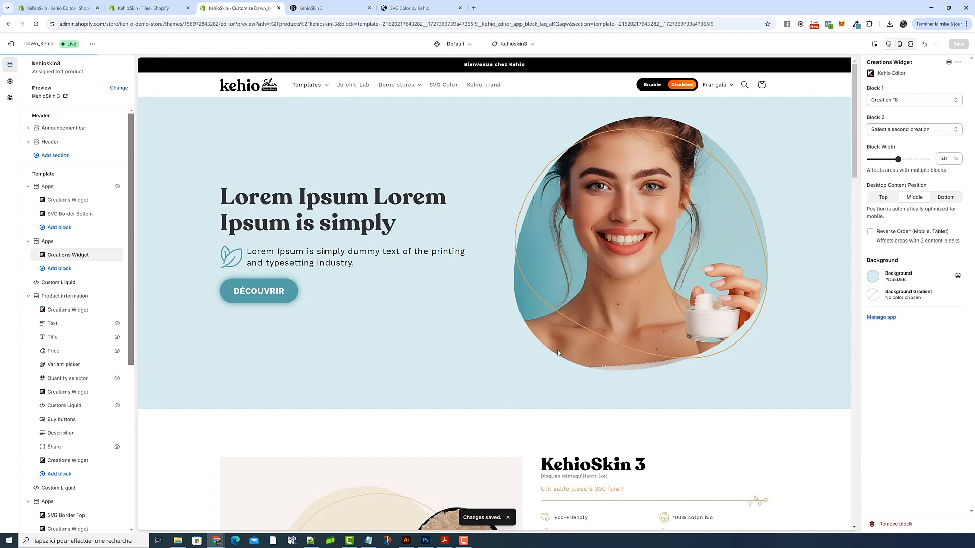
- Add Kehio Editor's SVG Border Bottom app block below the Creations Widget in the banner's Apps section
click(65, 271)
click(199, 286)
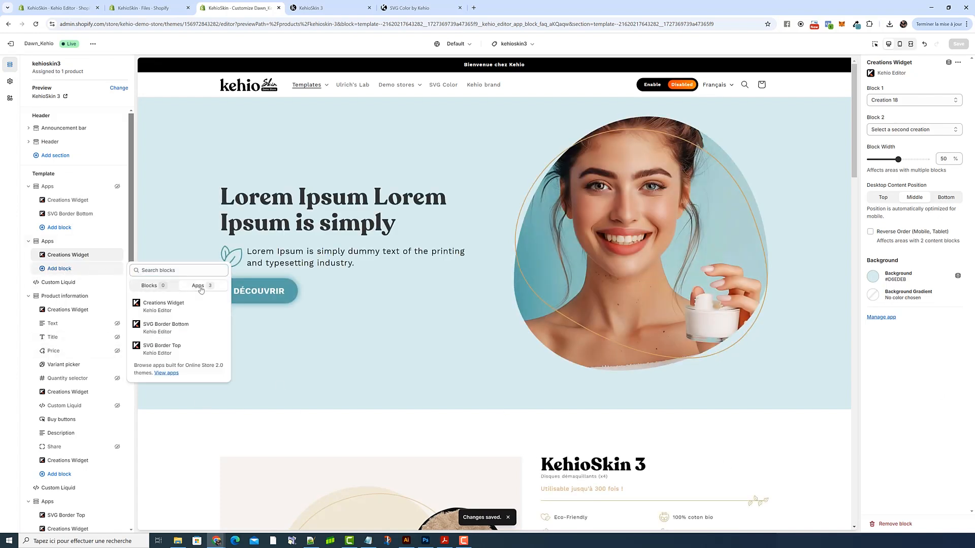
click(165, 328)
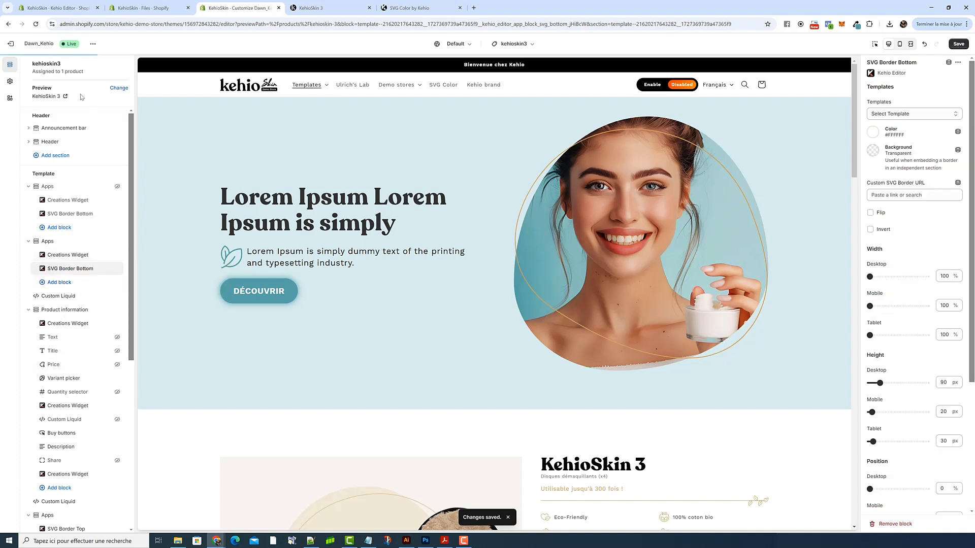
- Copy the uploaded border SVG's link from Shopify Files and use it as the SVG Border Bottom block's Custom SVG Border URL
click(144, 8)
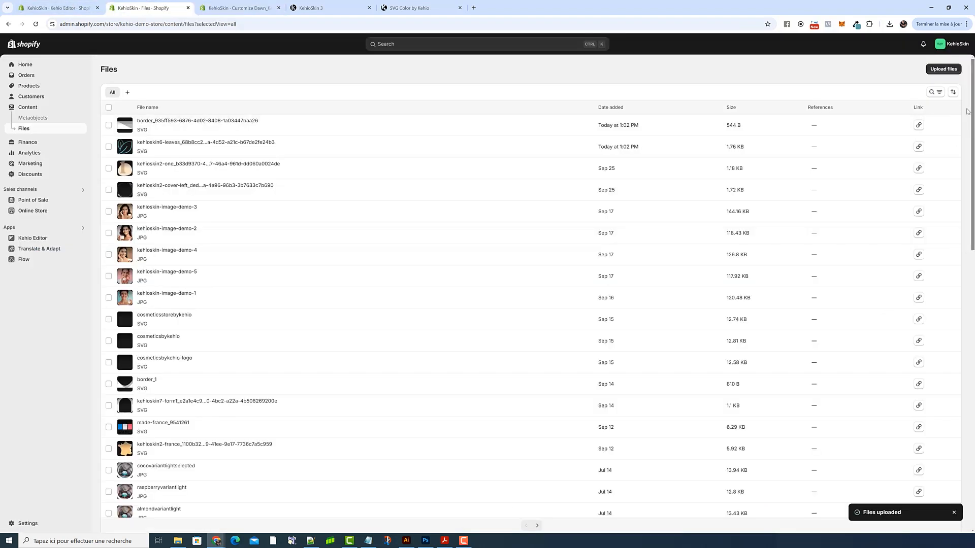
click(918, 126)
click(236, 7)
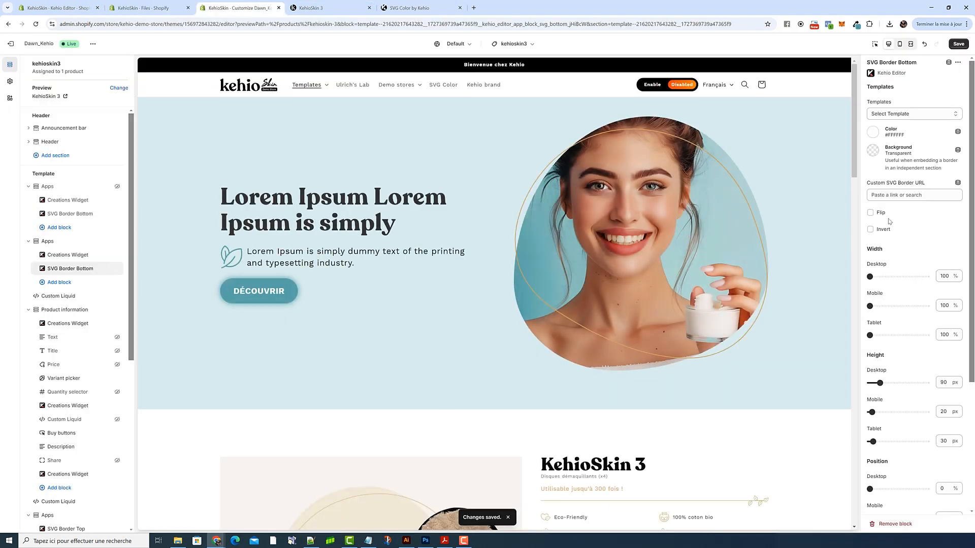
click(887, 195)
key(ctrl+v)
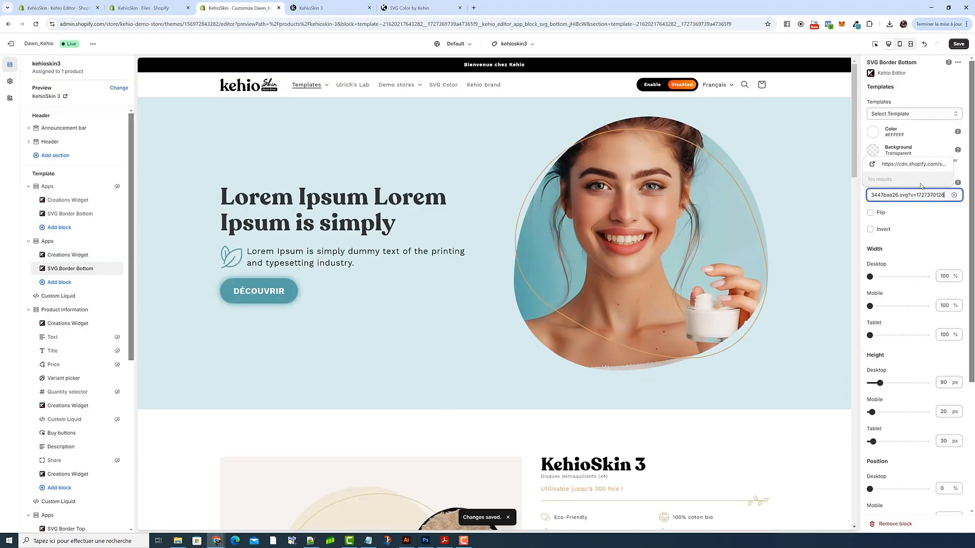
click(906, 165)
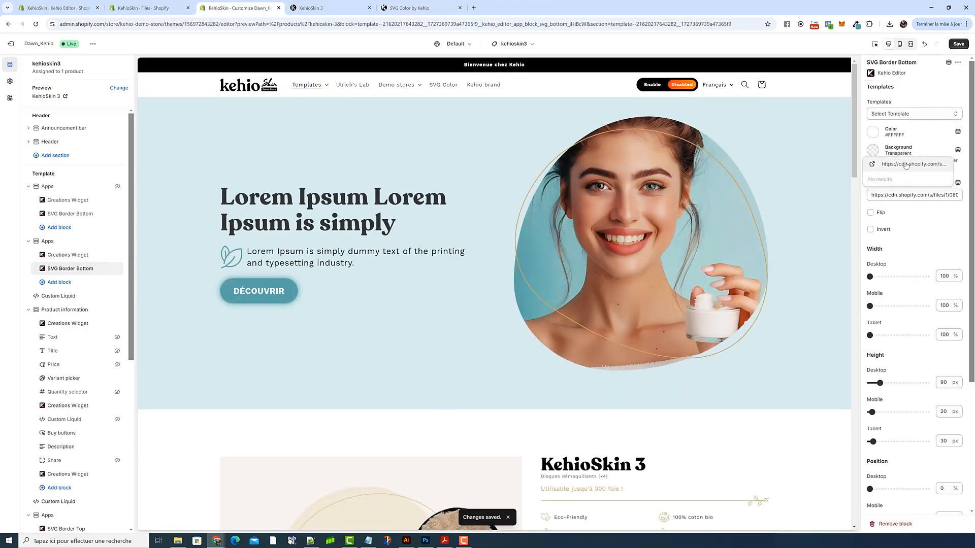